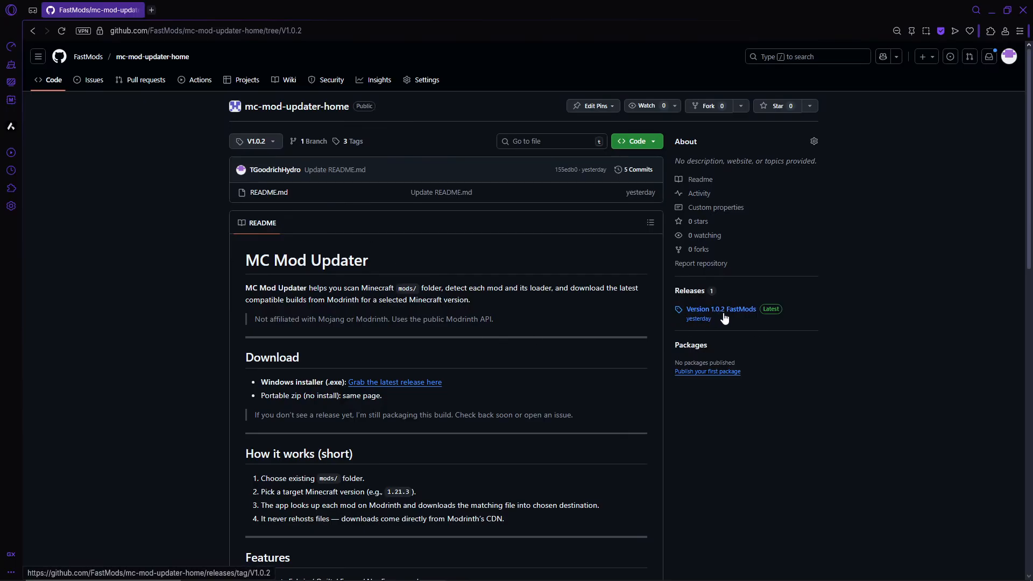
# Download MC.Mod.Updater.zip from the Version 1.0.2 FastMods release and extract it into the Downloads folder
pyautogui.click(709, 309)
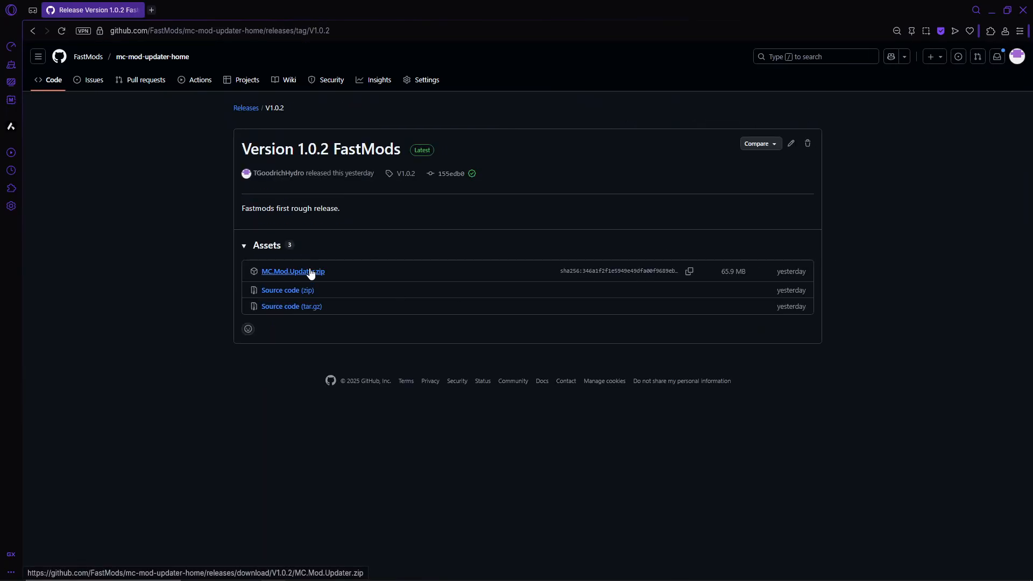
pyautogui.click(311, 272)
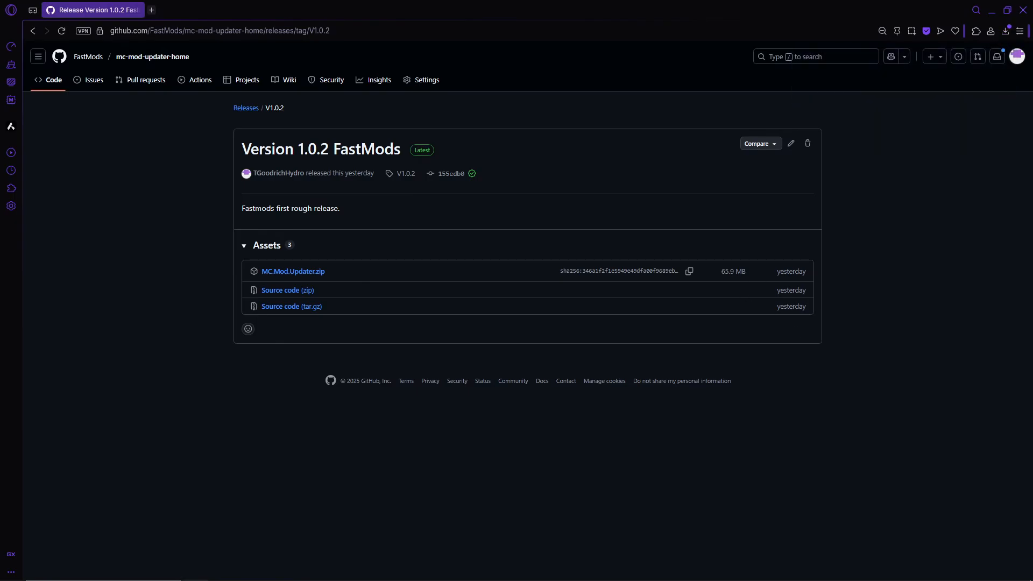
pyautogui.moveTo(1032, 342); pyautogui.dragTo(425, 187)
pyautogui.rightClick(349, 316)
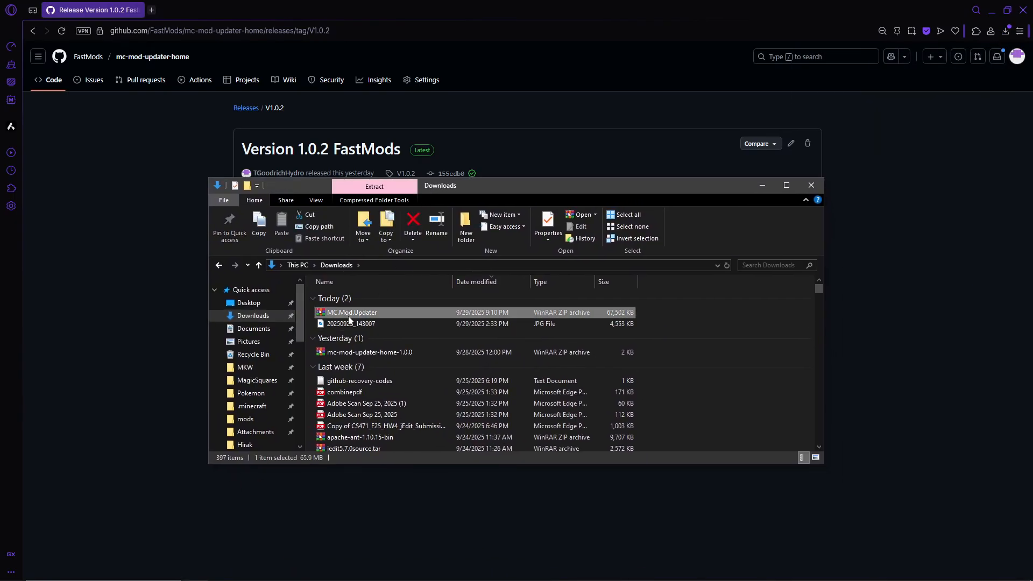
pyautogui.click(409, 361)
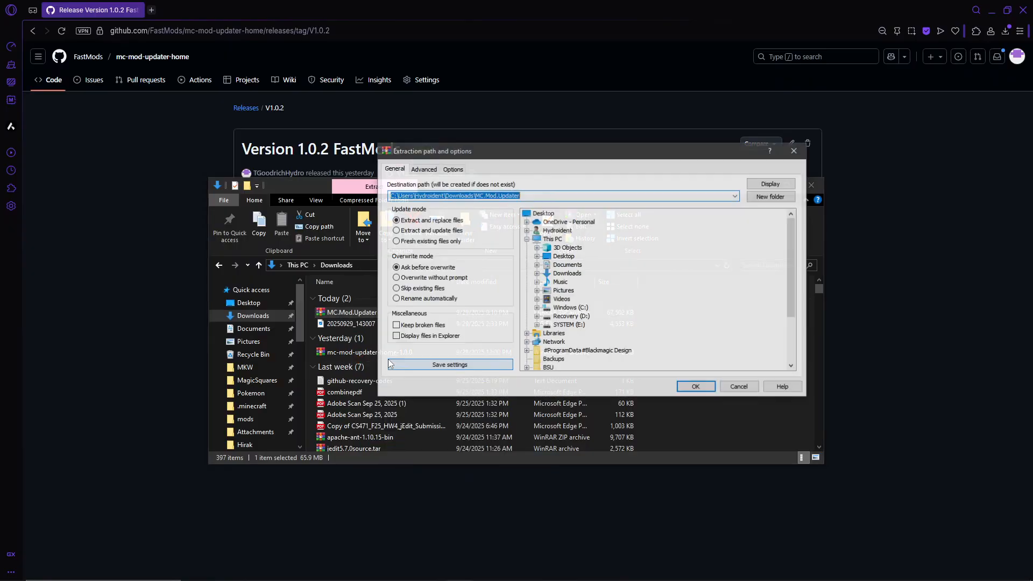
pyautogui.click(565, 275)
pyautogui.click(696, 387)
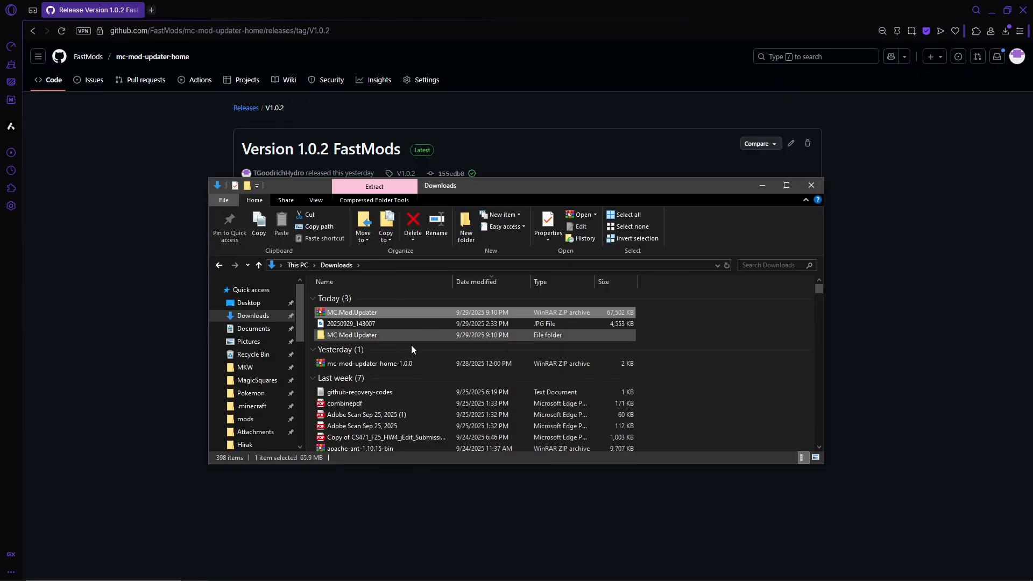
# Launch the MC Mod Updater application from the extracted MC Mod Updater folder
pyautogui.doubleClick(376, 335)
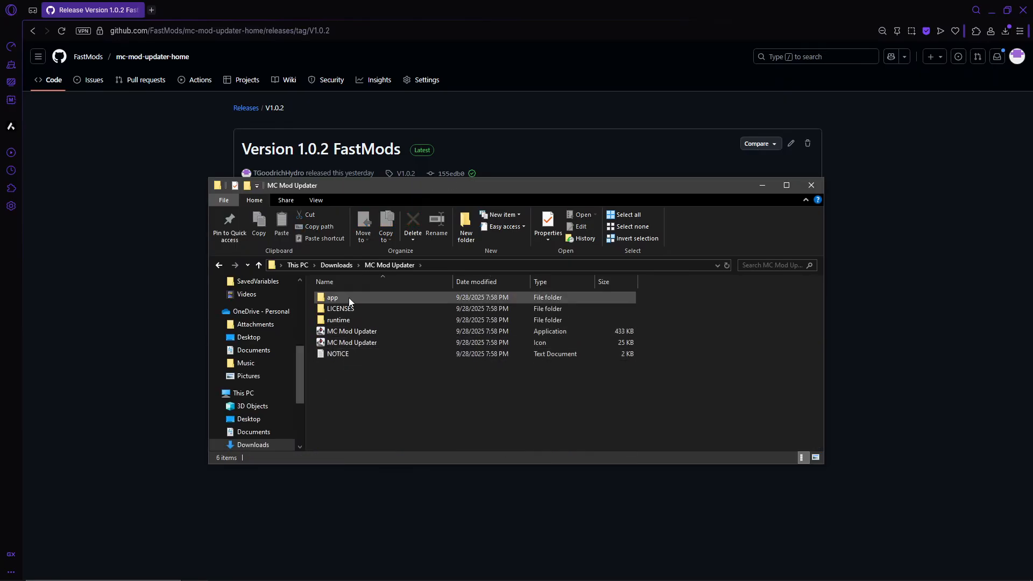
pyautogui.doubleClick(344, 320)
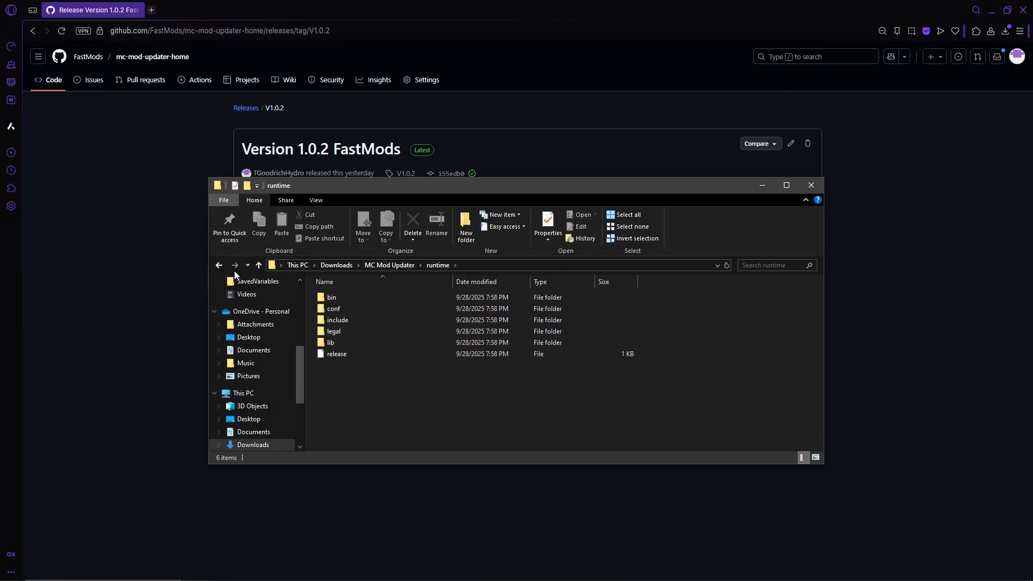
pyautogui.click(219, 264)
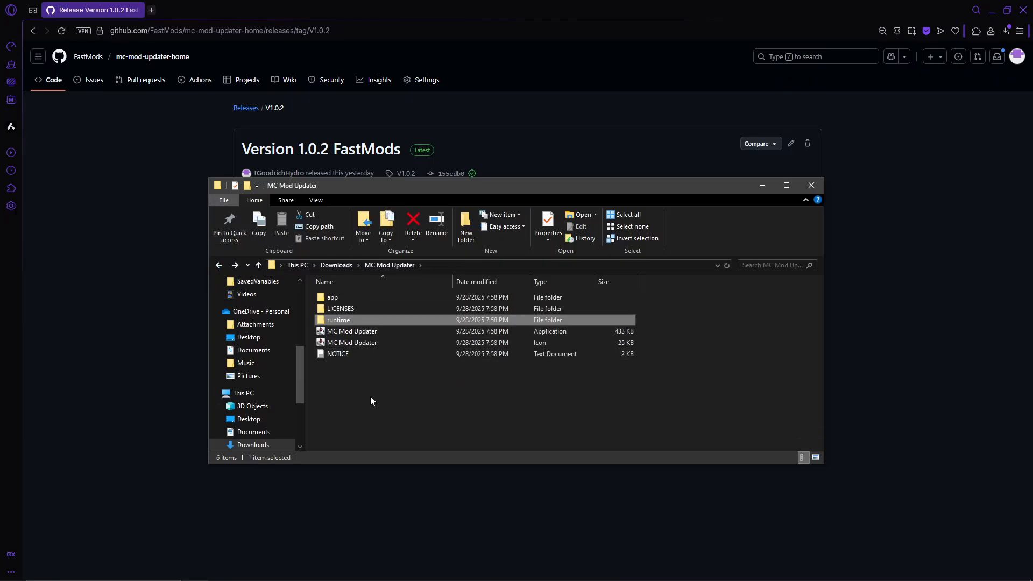
pyautogui.doubleClick(362, 332)
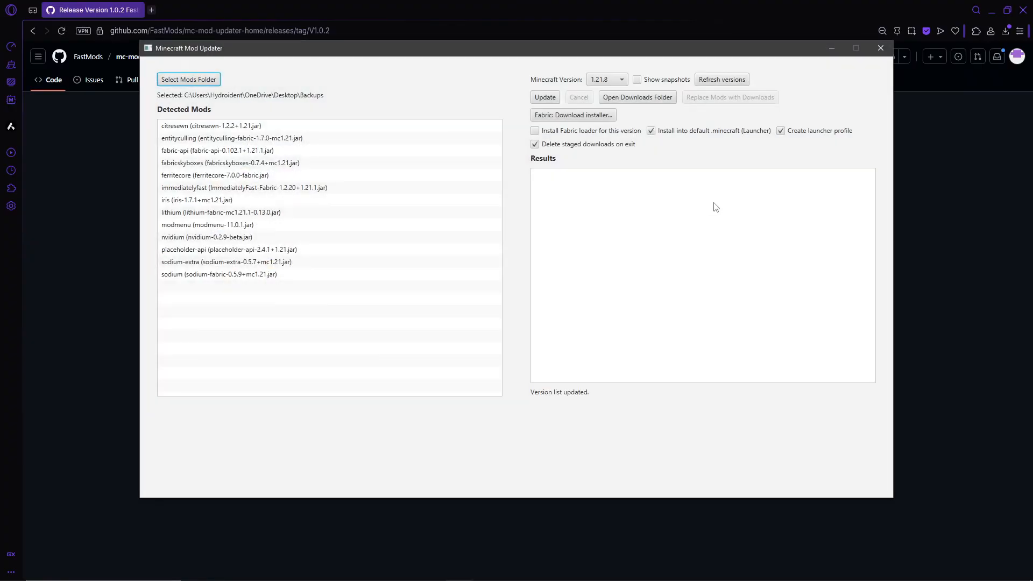
pyautogui.moveTo(350, 51); pyautogui.dragTo(347, 105)
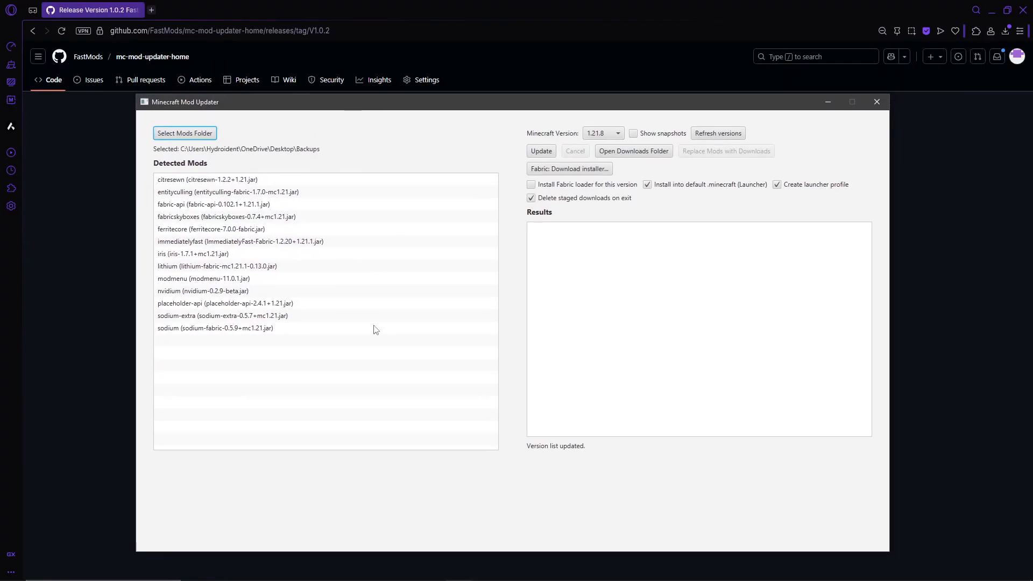
# View the mods folder chooser and close it without picking another folder
pyautogui.click(184, 134)
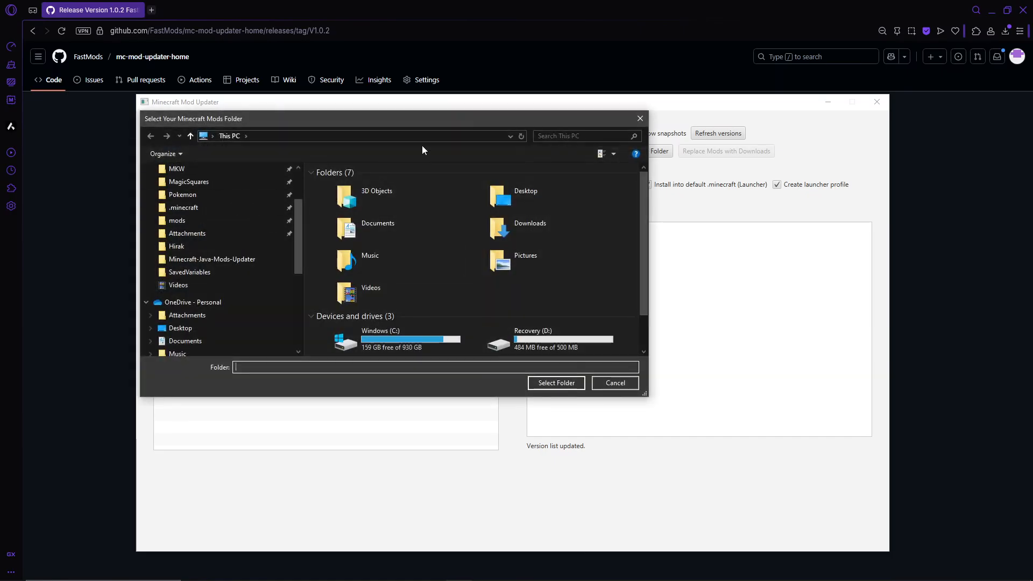
pyautogui.click(638, 119)
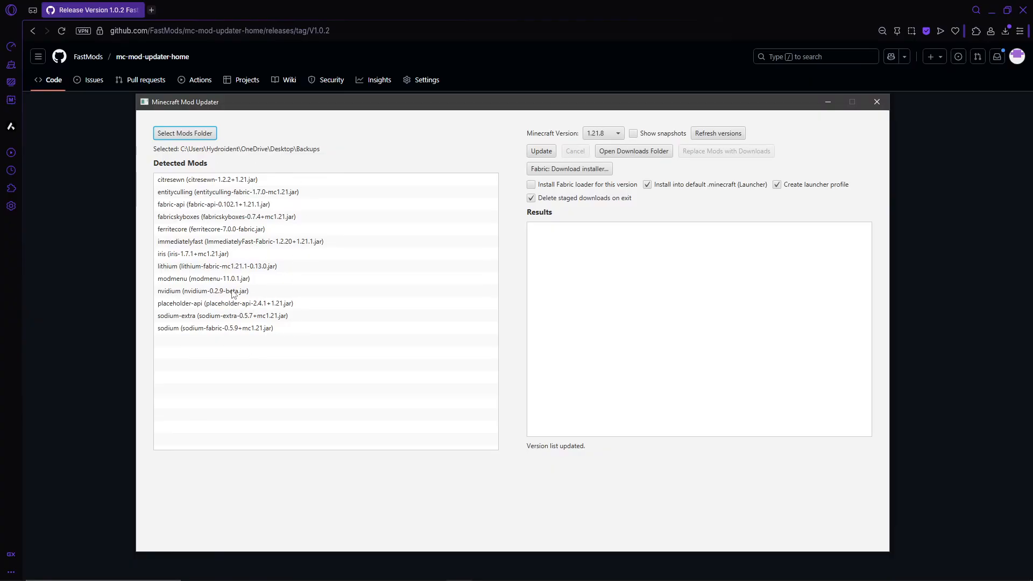
pyautogui.moveTo(625, 102); pyautogui.dragTo(613, 71)
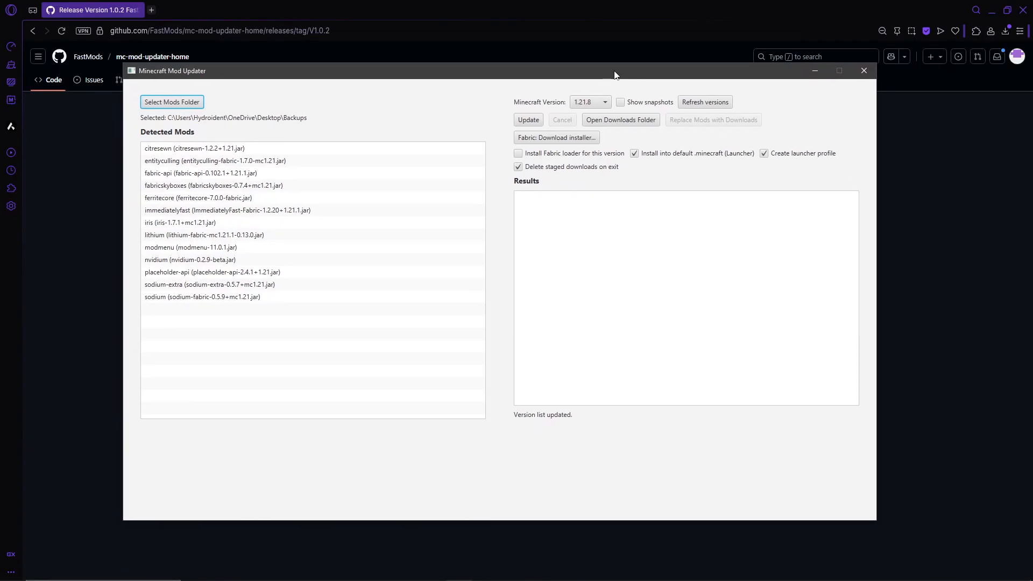
# Look through the list of available Minecraft release versions without choosing a different one
pyautogui.click(591, 105)
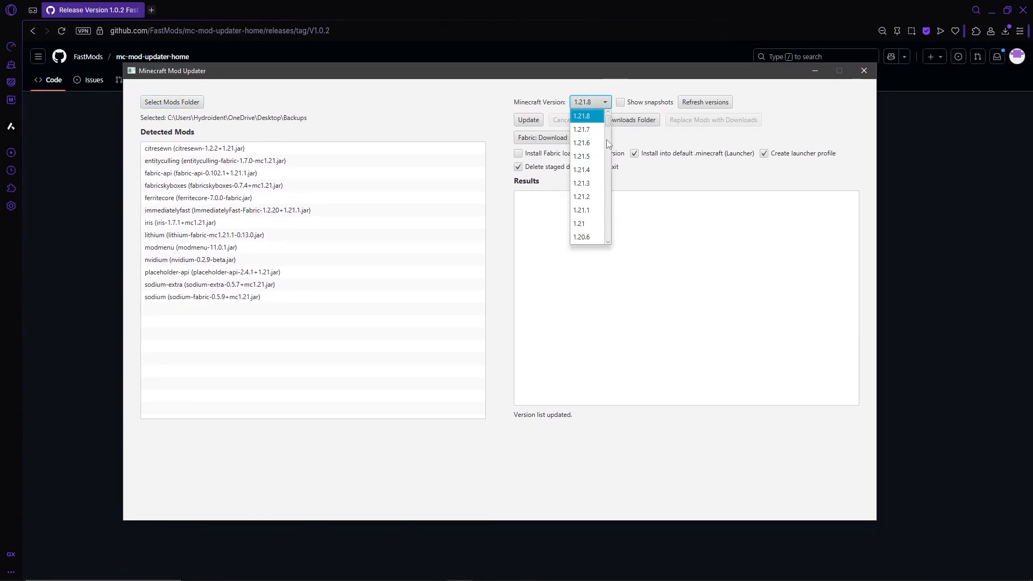
pyautogui.scroll(-15, 607, 140)
pyautogui.moveTo(606, 189); pyautogui.dragTo(604, 121)
pyautogui.scroll(-2, 608, 136)
pyautogui.scroll(2, 598, 129)
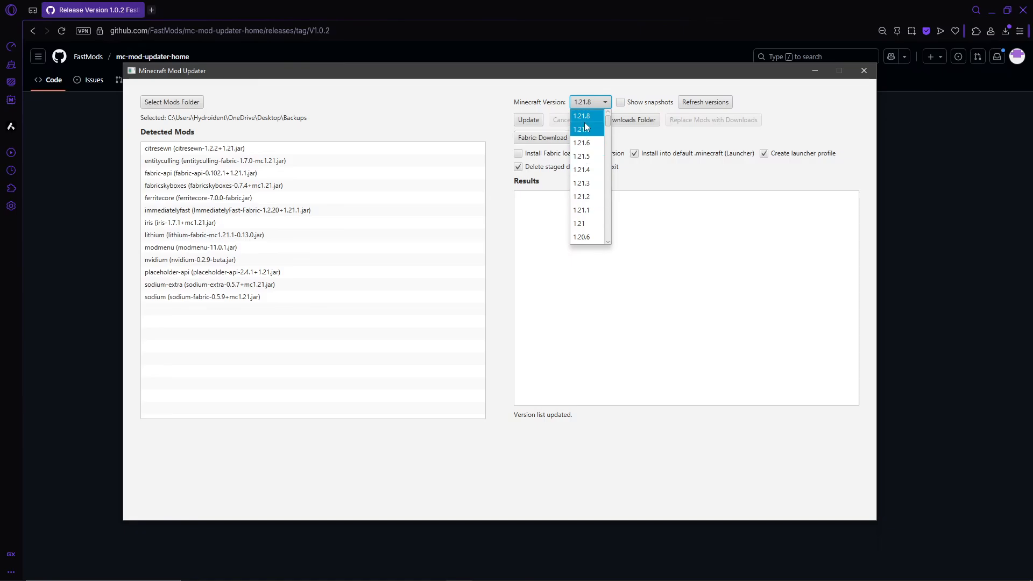
pyautogui.moveTo(608, 124)
pyautogui.mouseDown()
pyautogui.moveTo(608, 230)
pyautogui.moveTo(601, 106)
pyautogui.mouseUp()
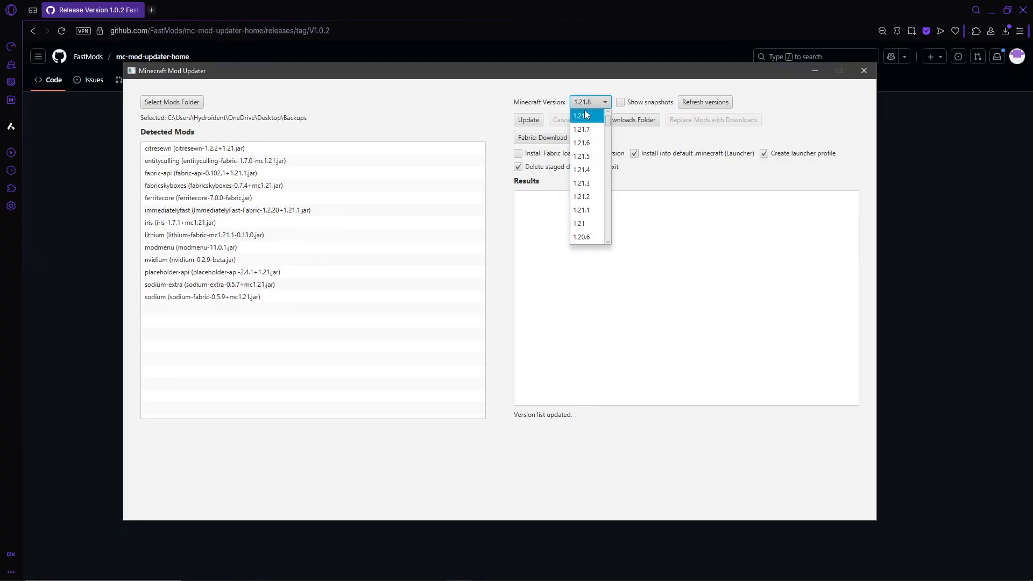
pyautogui.click(608, 87)
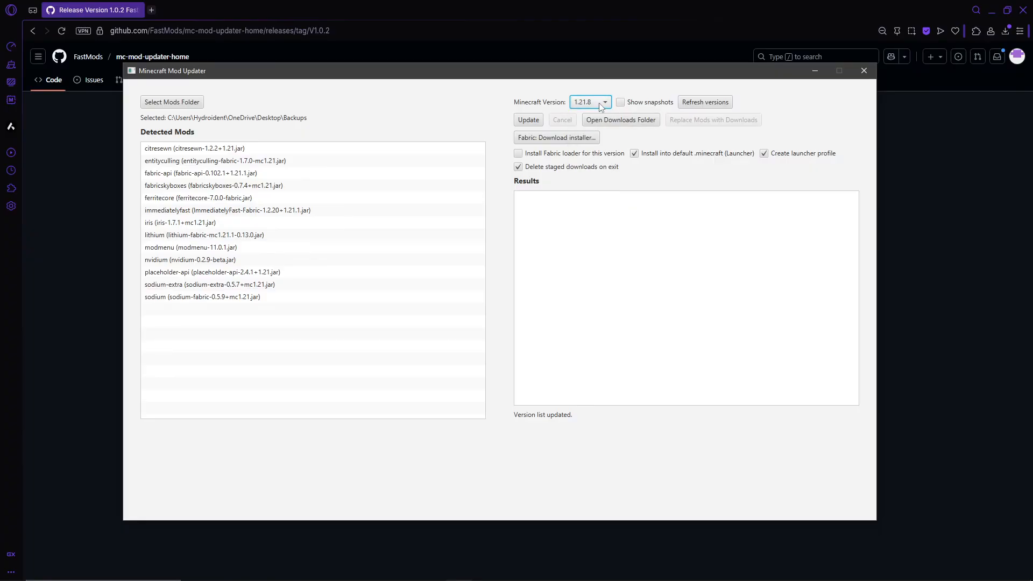
# Include snapshots in the Minecraft version list, refresh it and look through the listed versions
pyautogui.click(599, 102)
pyautogui.click(620, 104)
pyautogui.click(620, 102)
pyautogui.click(702, 104)
pyautogui.click(624, 106)
pyautogui.moveTo(659, 121); pyautogui.dragTo(659, 158)
pyautogui.click(627, 105)
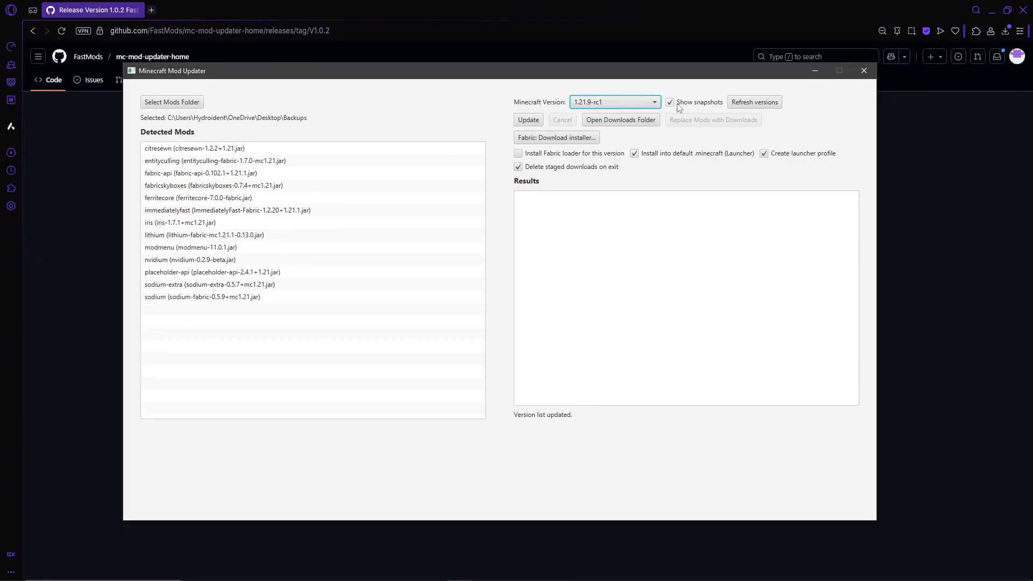
# Exclude snapshots from the Minecraft version list, refresh the versions and check the list
pyautogui.click(672, 104)
pyautogui.click(763, 104)
pyautogui.click(606, 105)
pyautogui.click(612, 106)
# Open the updater's downloads folder and arrange its window so the updater's options remain visible
pyautogui.click(644, 117)
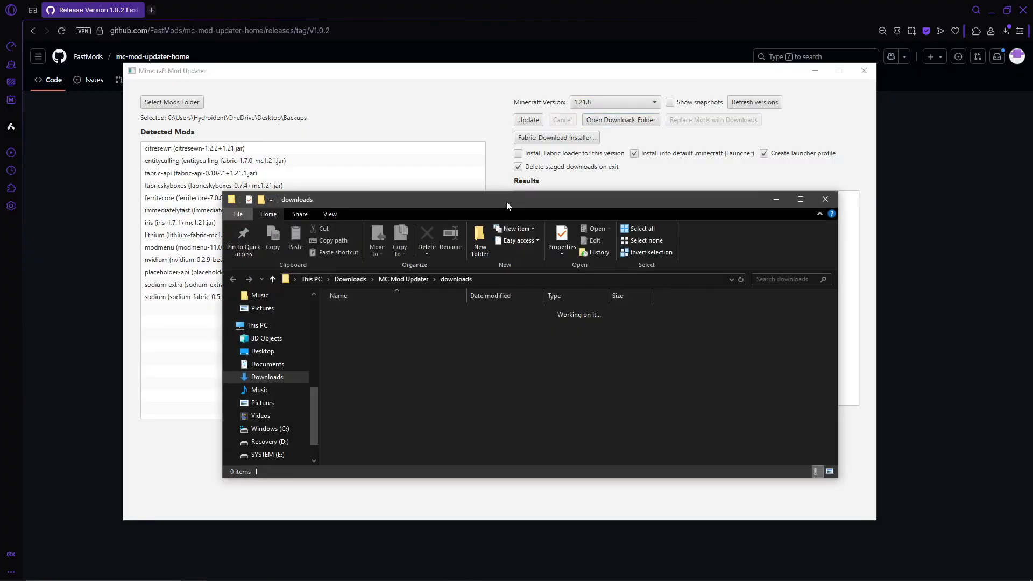
pyautogui.moveTo(671, 225); pyautogui.dragTo(675, 286)
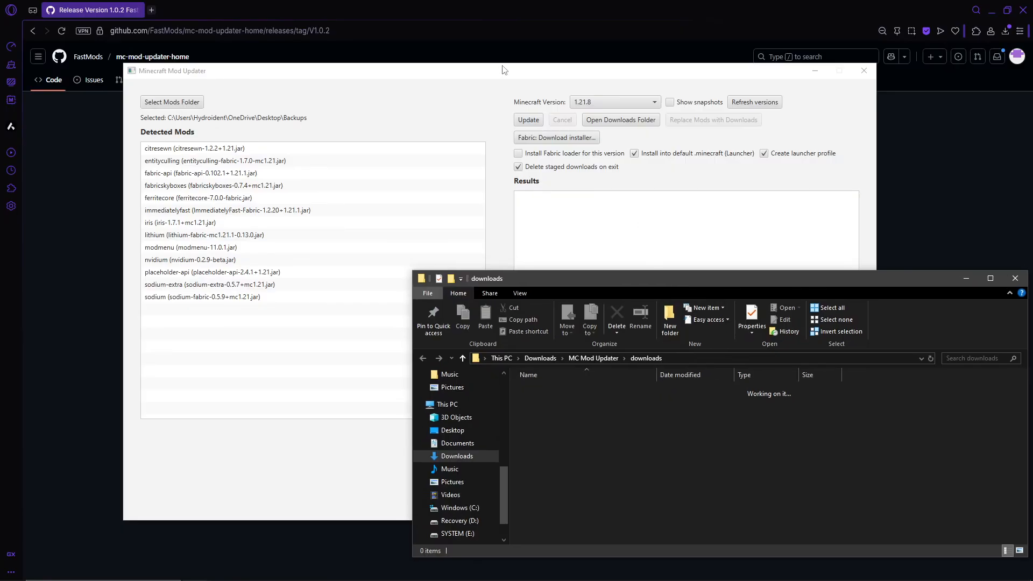
pyautogui.moveTo(505, 71); pyautogui.dragTo(441, 40)
pyautogui.click(843, 295)
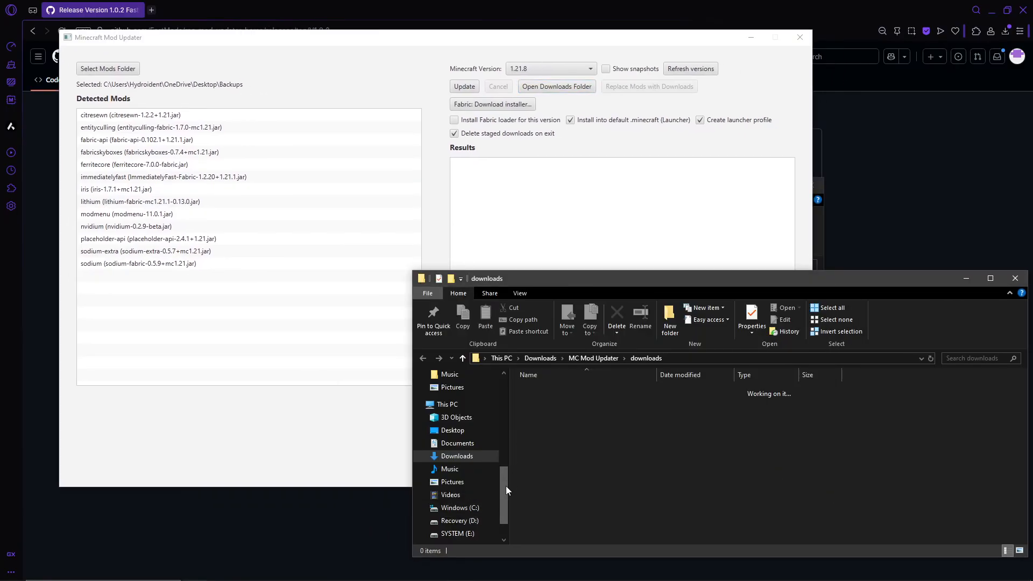
# Reopen the downloads folder from its parent MC Mod Updater folder and keep it beside the updater window
pyautogui.moveTo(506, 486); pyautogui.dragTo(502, 395)
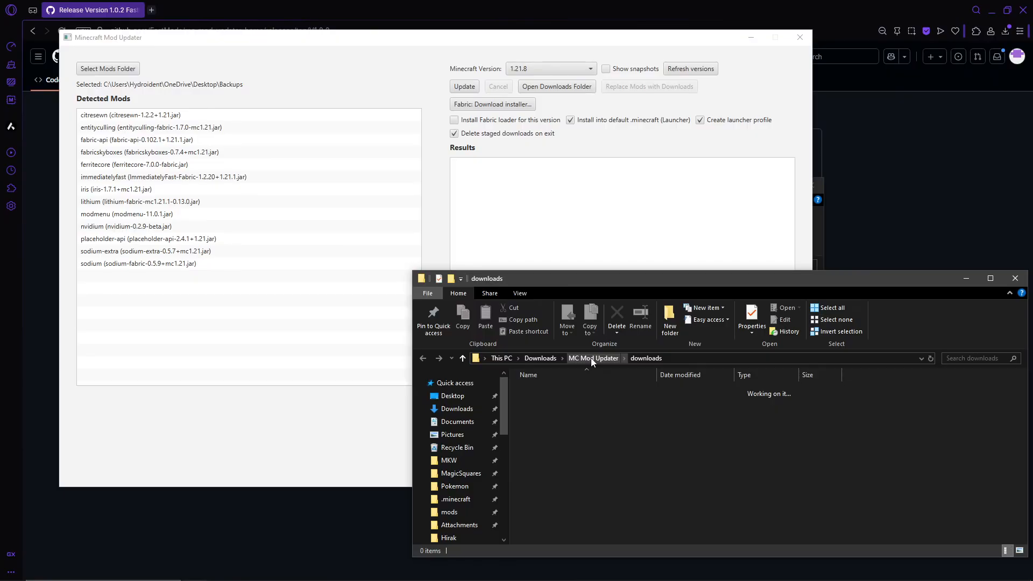
pyautogui.click(592, 359)
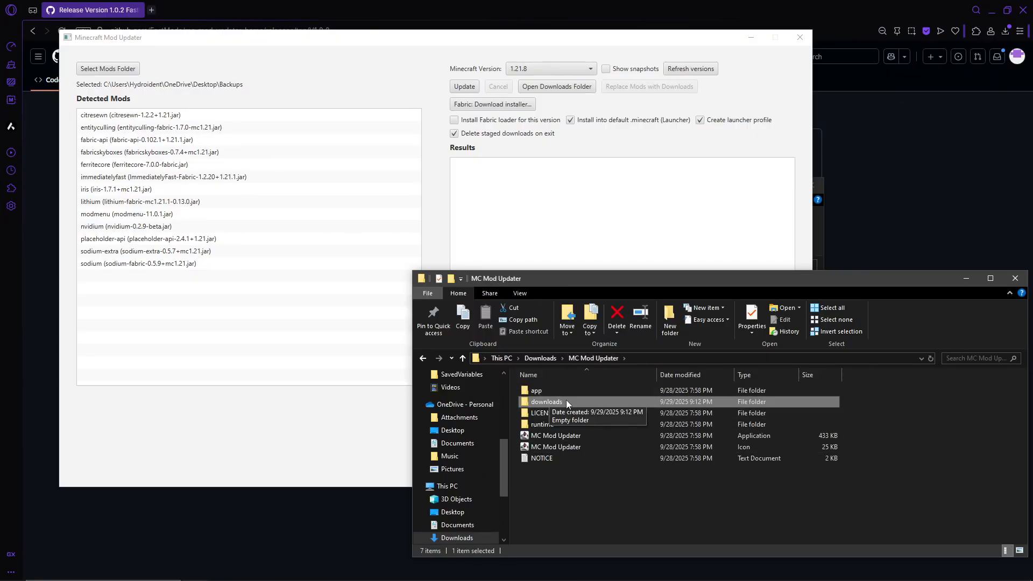
pyautogui.doubleClick(533, 401)
pyautogui.moveTo(556, 276); pyautogui.dragTo(557, 305)
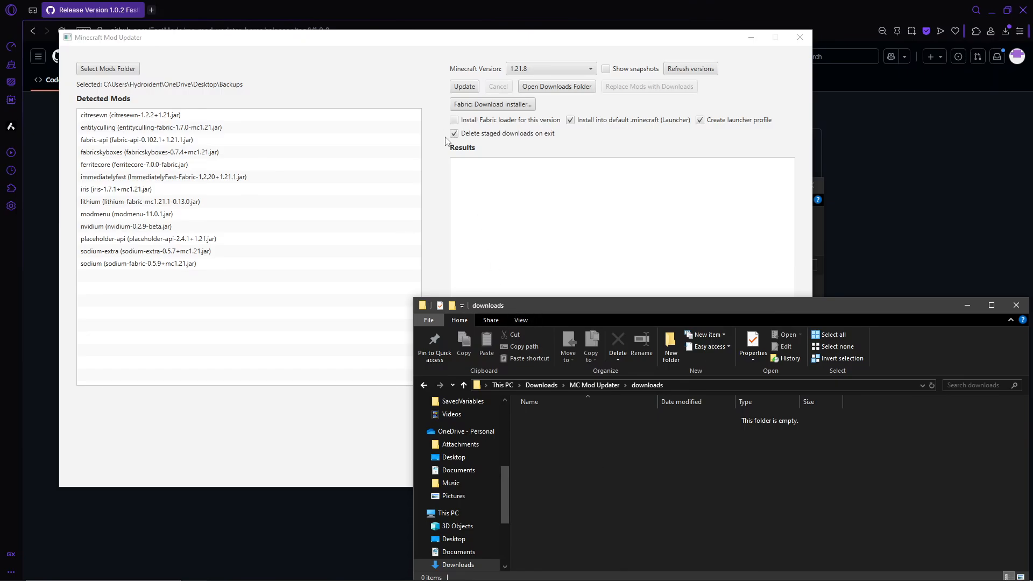
pyautogui.moveTo(568, 302); pyautogui.dragTo(538, 287)
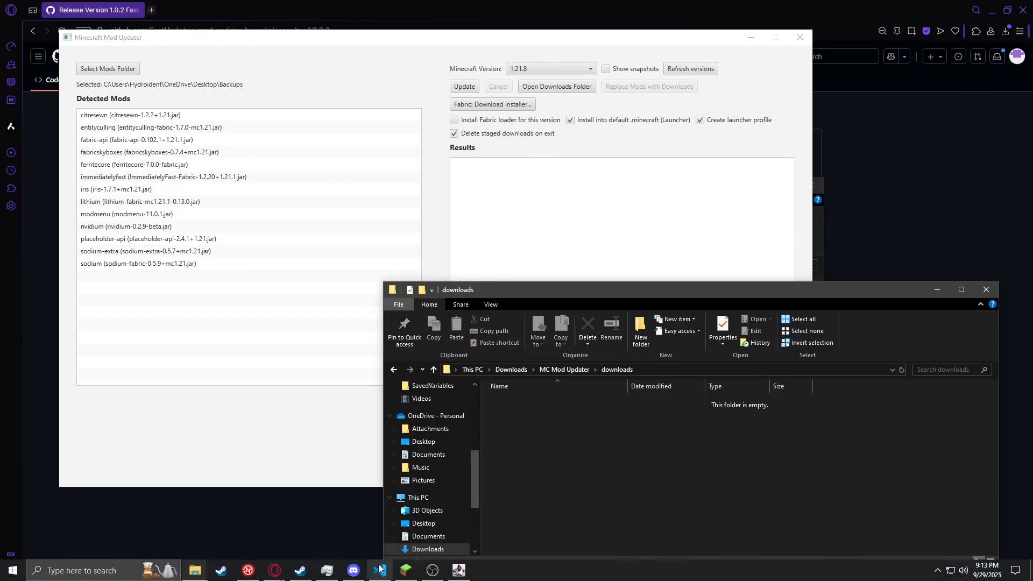
# Start the Minecraft Launcher and enable installing the Fabric loader for the selected version in the mod updater
pyautogui.click(102, 570)
pyautogui.click(141, 460)
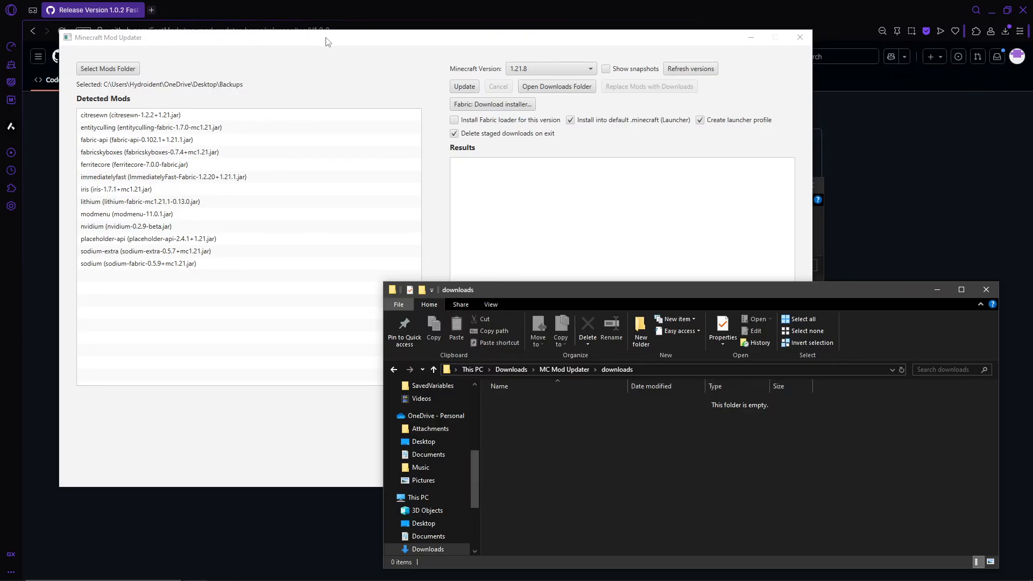
pyautogui.click(455, 120)
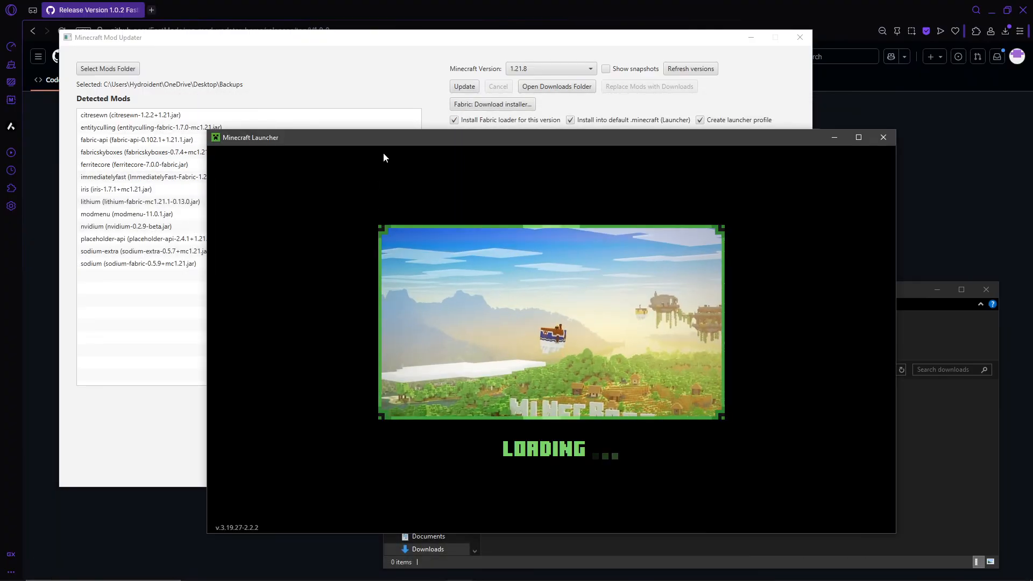
# Examine the Fabric loader profiles in the Minecraft Launcher's Java Edition installation list, and close the launcher
pyautogui.moveTo(383, 155); pyautogui.dragTo(267, 164)
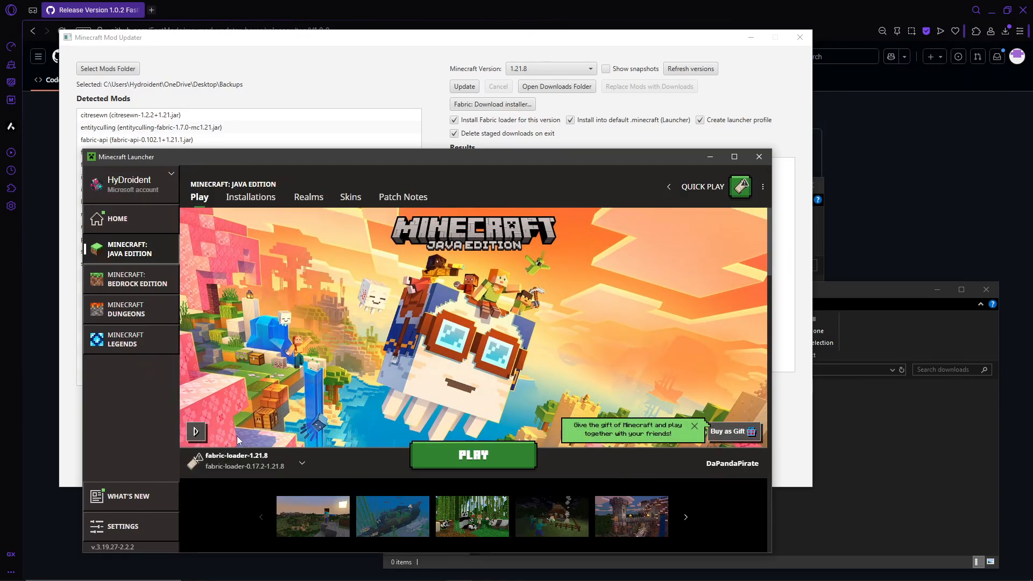
pyautogui.click(248, 461)
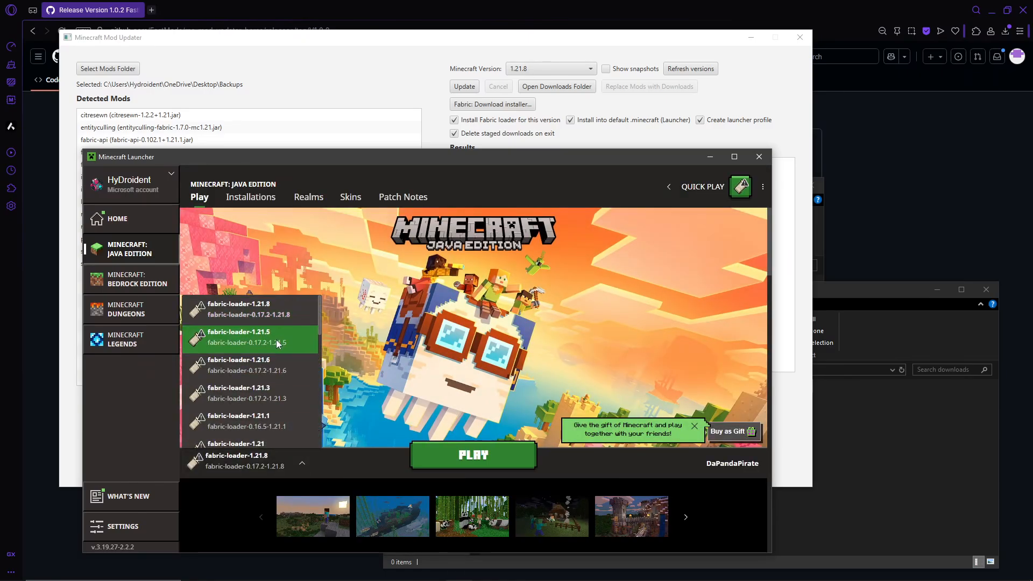
pyautogui.moveTo(318, 315)
pyautogui.mouseDown()
pyautogui.moveTo(310, 338)
pyautogui.moveTo(315, 316)
pyautogui.mouseUp()
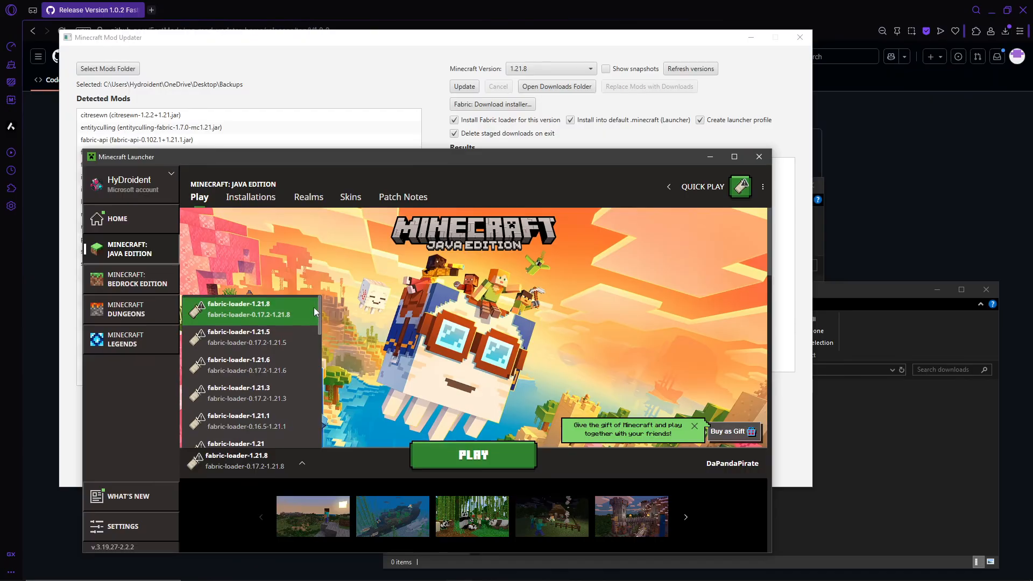
pyautogui.click(601, 236)
pyautogui.click(765, 162)
# Update the detected mods for Minecraft 1.21.2 and bring the downloads folder window into view below the results
pyautogui.click(580, 70)
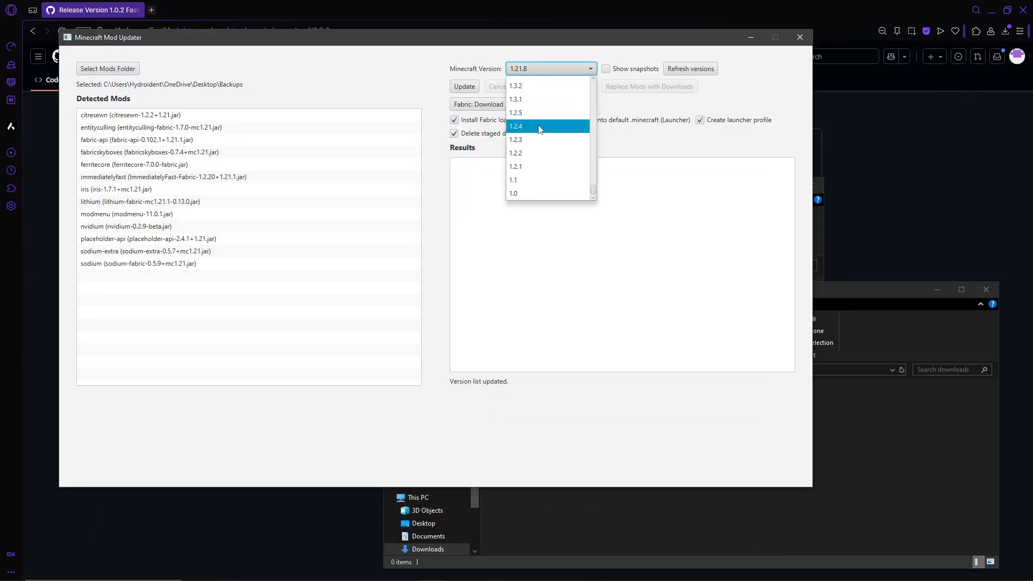
pyautogui.moveTo(593, 186); pyautogui.dragTo(593, 76)
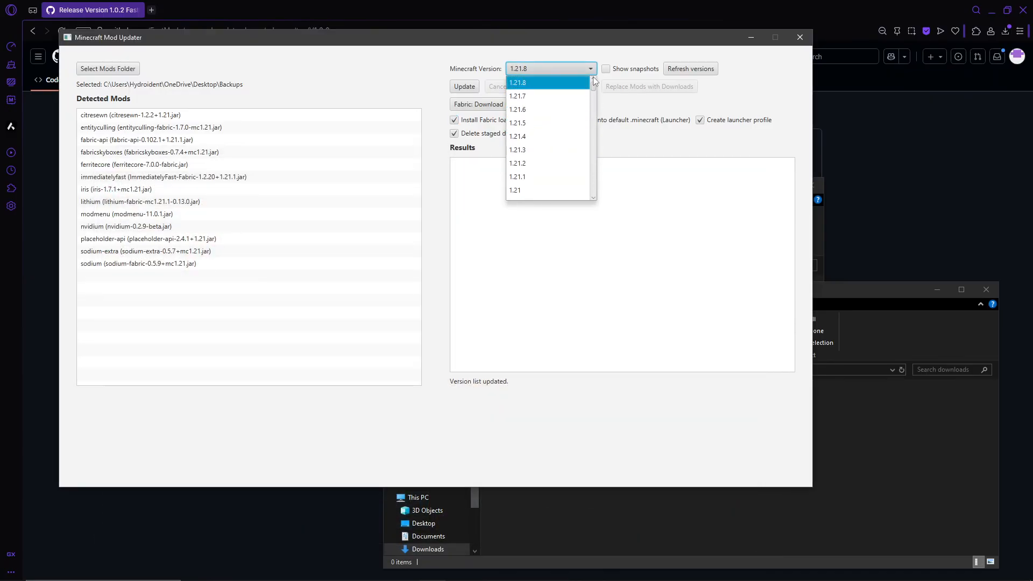
pyautogui.click(537, 164)
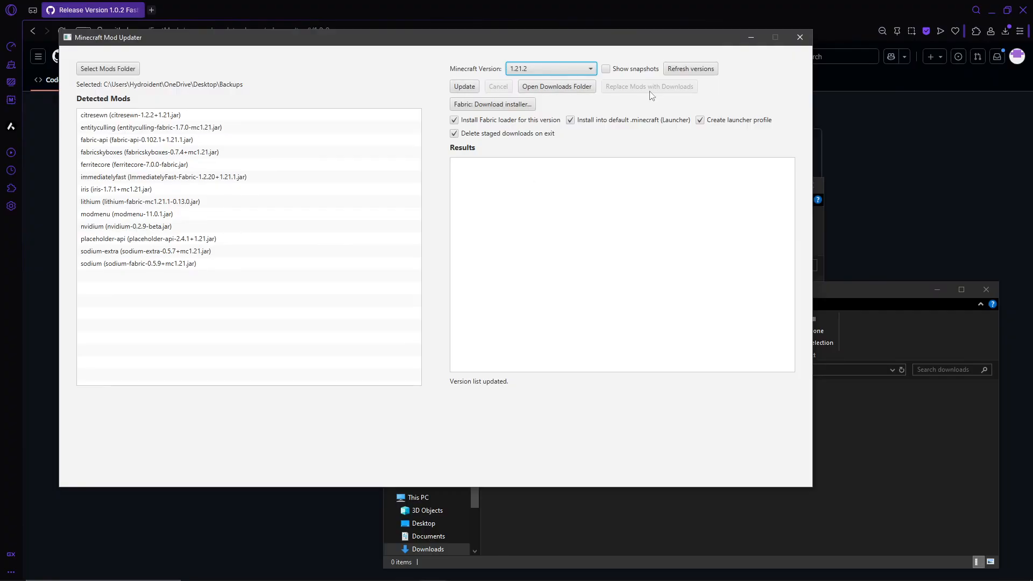
pyautogui.click(458, 88)
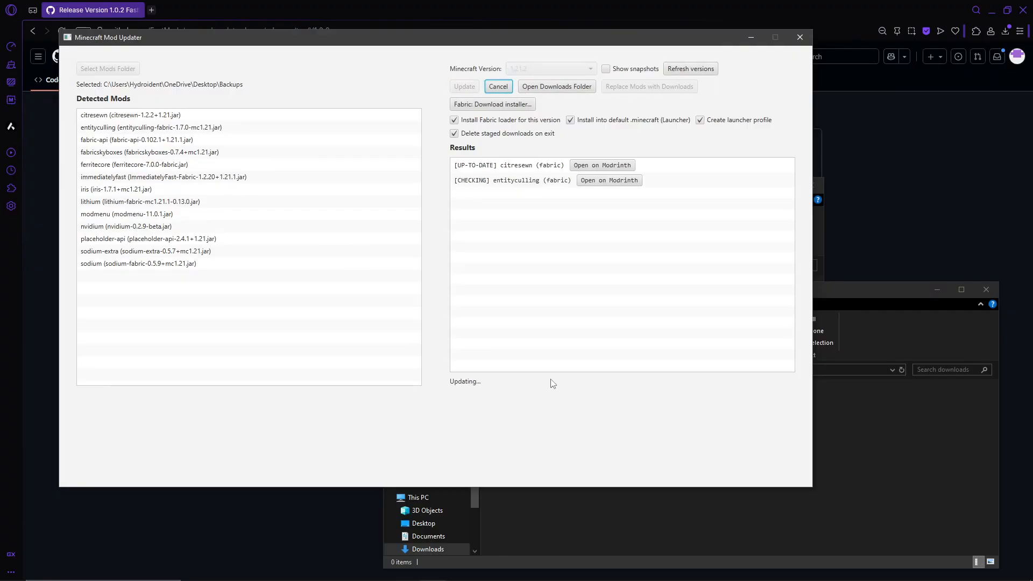
pyautogui.click(887, 302)
pyautogui.moveTo(730, 296); pyautogui.dragTo(758, 356)
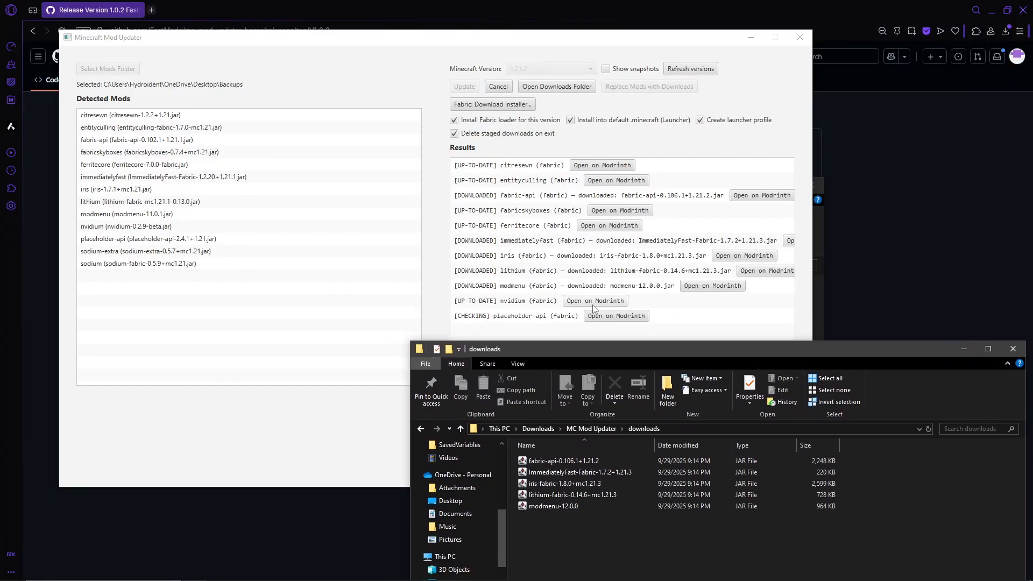
# Move the downloads folder window aside, bring the mod updater forward, and review the full list of update results
pyautogui.moveTo(601, 351); pyautogui.dragTo(556, 145)
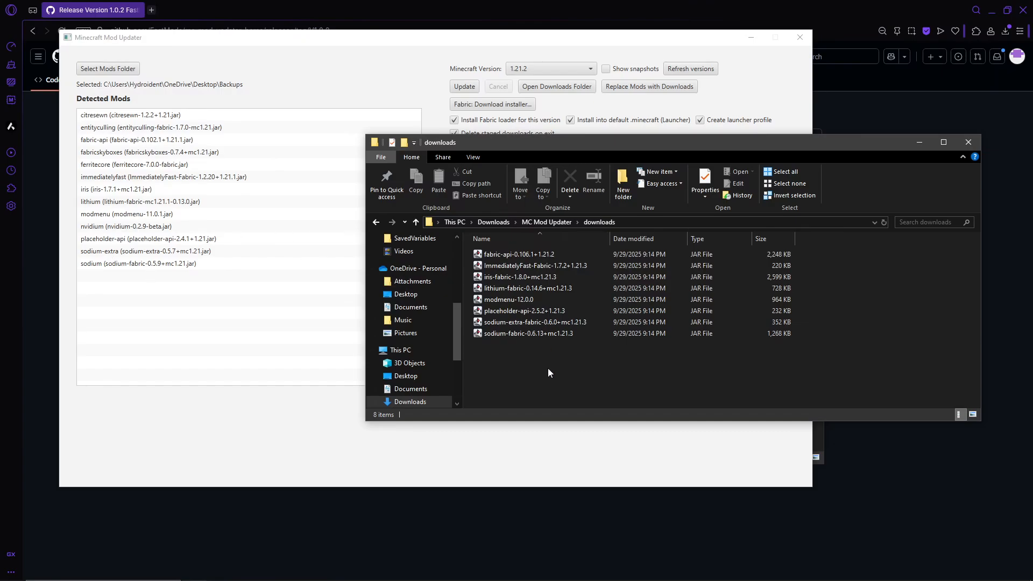
pyautogui.moveTo(538, 145); pyautogui.dragTo(545, 279)
pyautogui.click(545, 237)
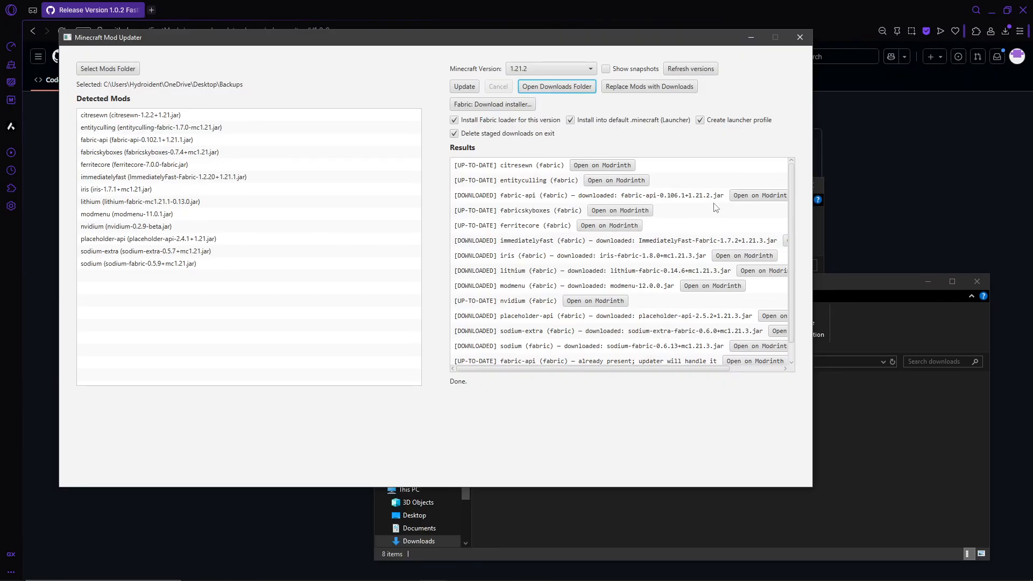
pyautogui.scroll(-1, 786, 242)
pyautogui.scroll(1, 792, 204)
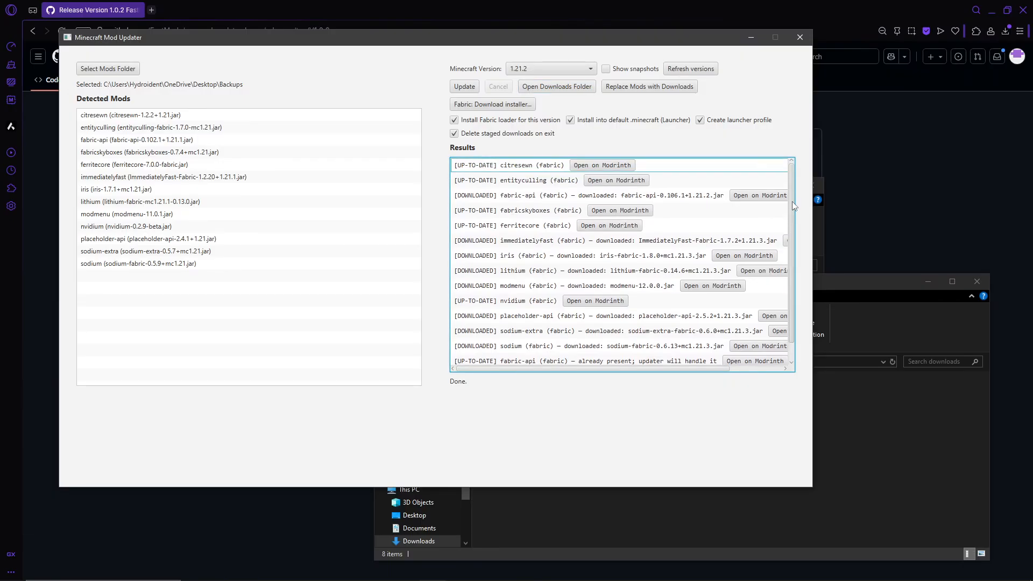
pyautogui.scroll(-1, 791, 212)
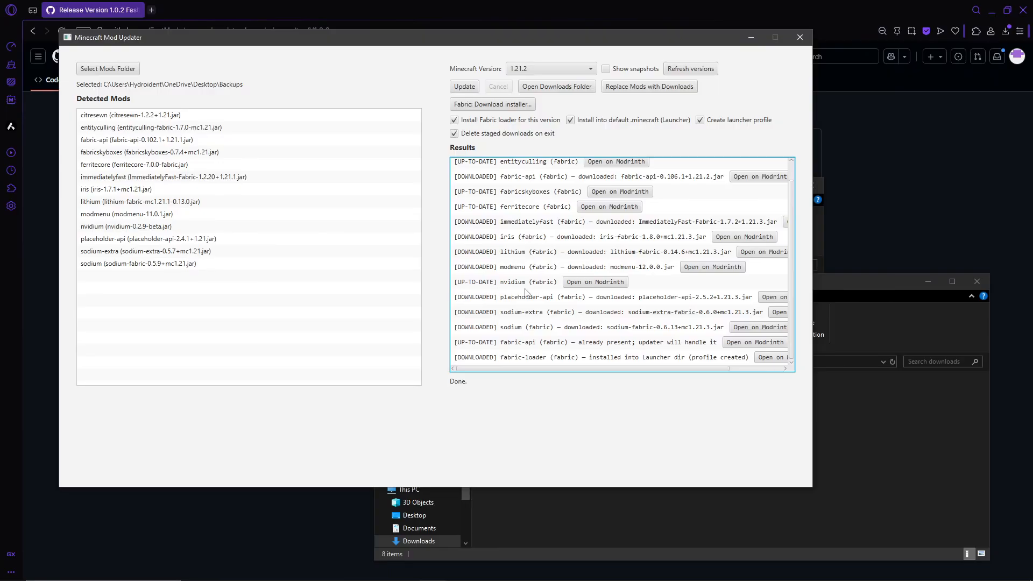
# Open the nvidium mod's Modrinth page from the results, check the game versions in its versions list, and close the page
pyautogui.click(591, 284)
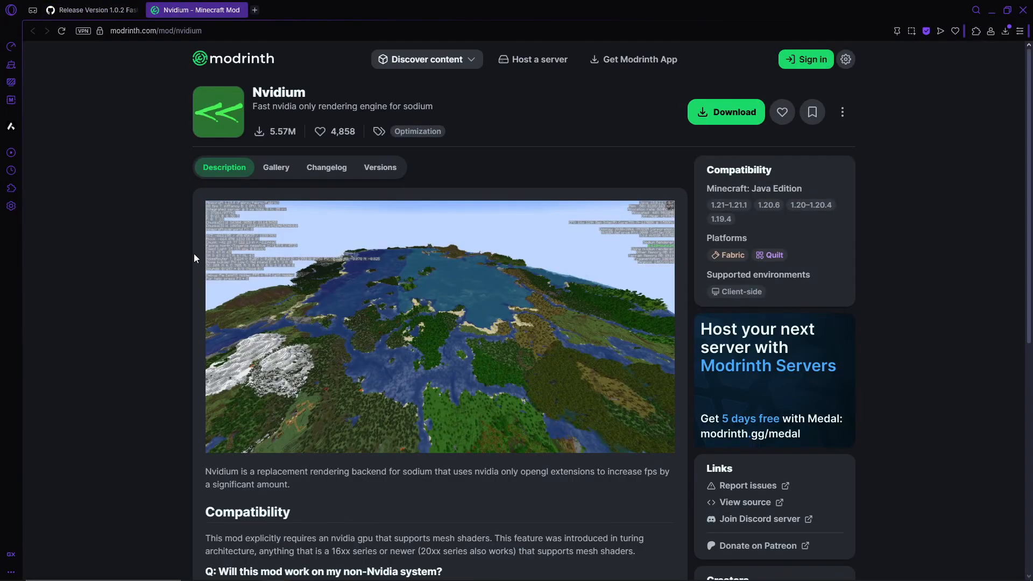
pyautogui.scroll(-3, 160, 306)
pyautogui.scroll(1, 150, 127)
pyautogui.click(376, 53)
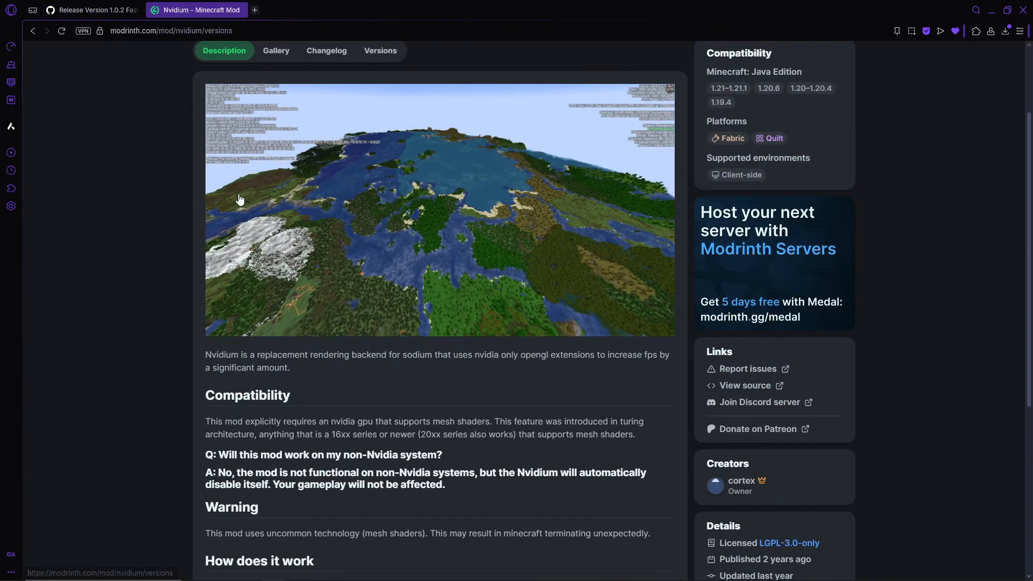
pyautogui.scroll(-1, 157, 248)
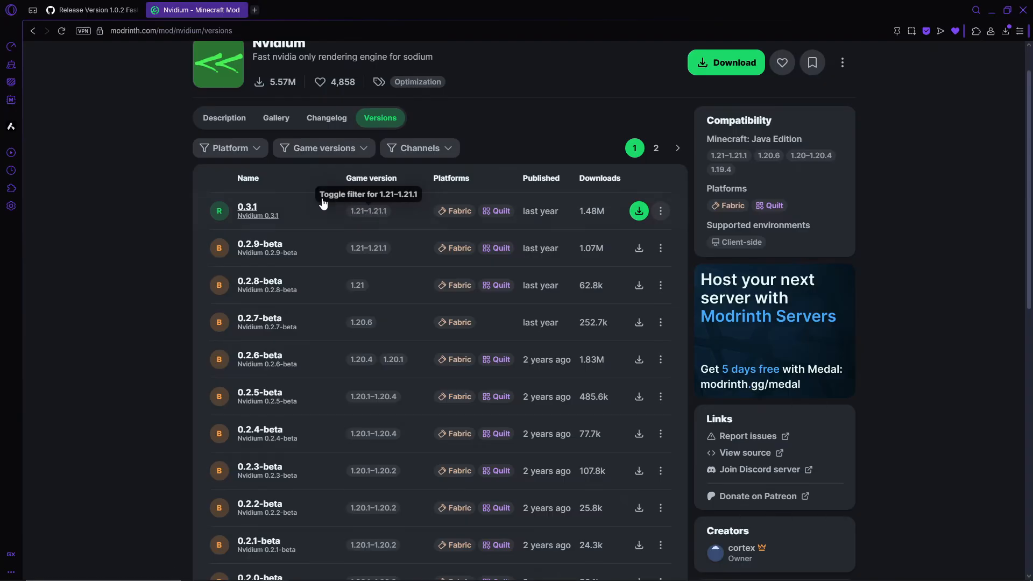
pyautogui.hotkey('ctrl', 'w')
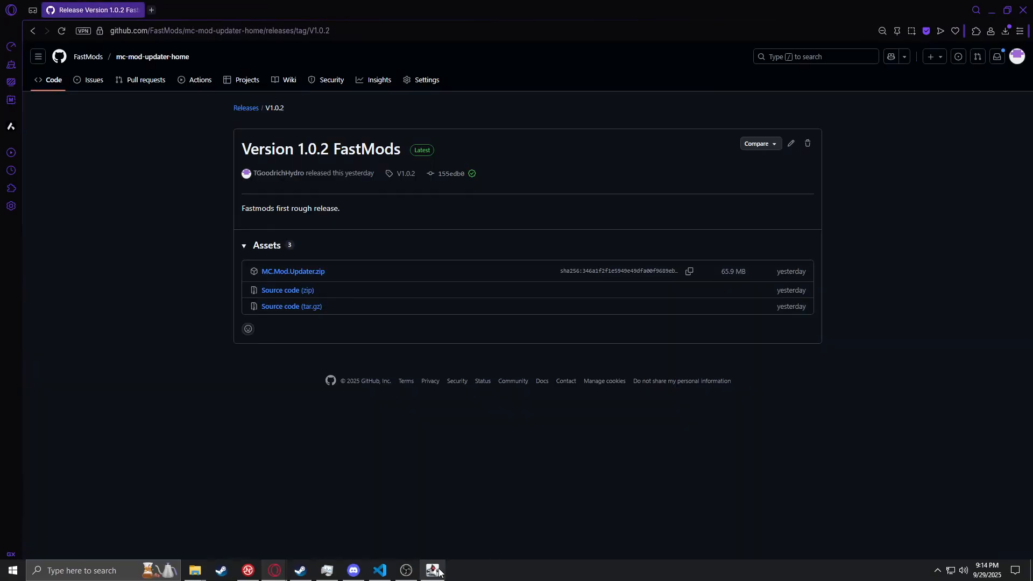
# Return to the mod updater, open its downloads folder, and examine the downloaded mod files beside the results
pyautogui.click(274, 569)
pyautogui.moveTo(793, 230); pyautogui.dragTo(792, 207)
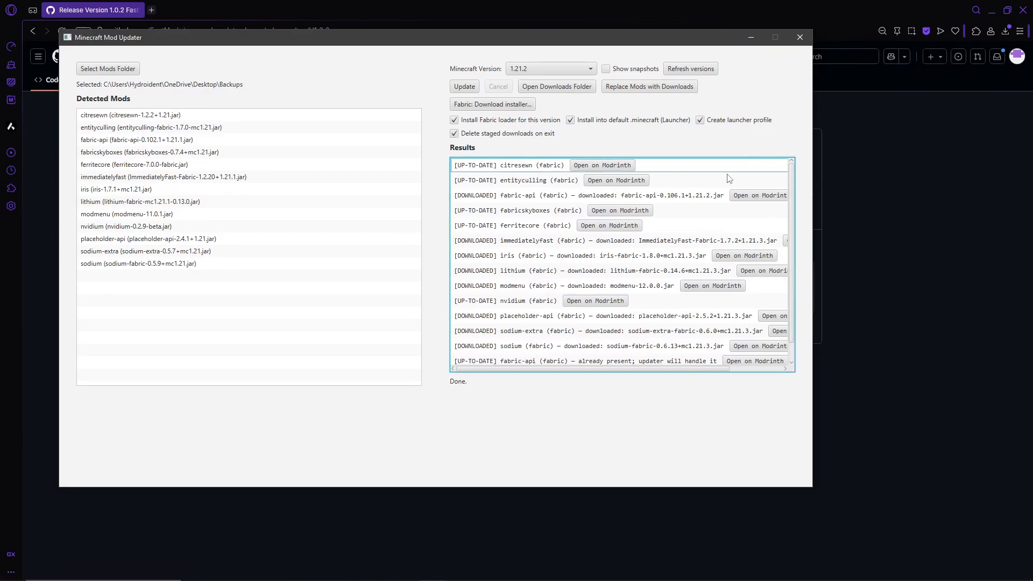
pyautogui.click(568, 89)
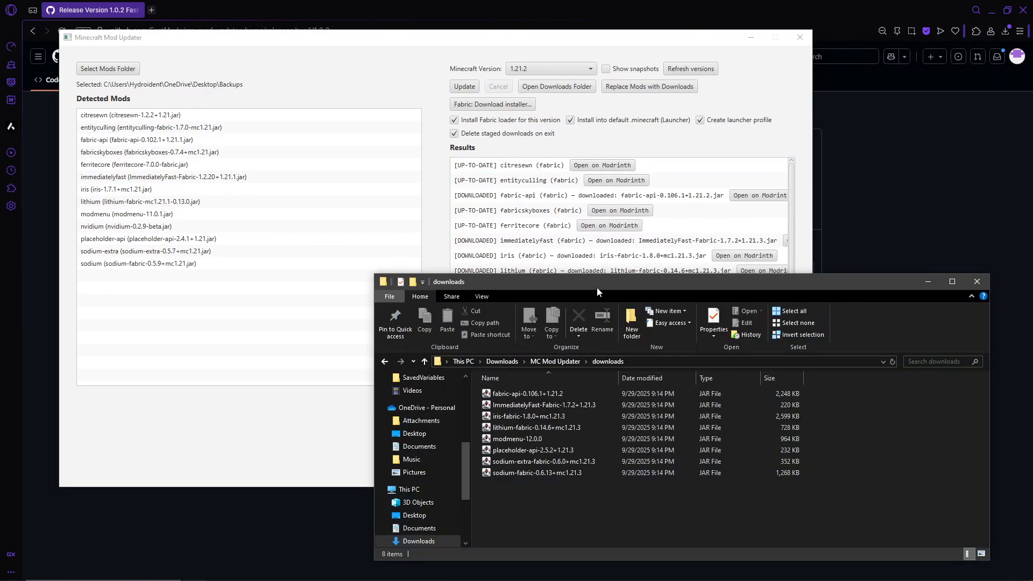
pyautogui.moveTo(596, 286); pyautogui.dragTo(590, 188)
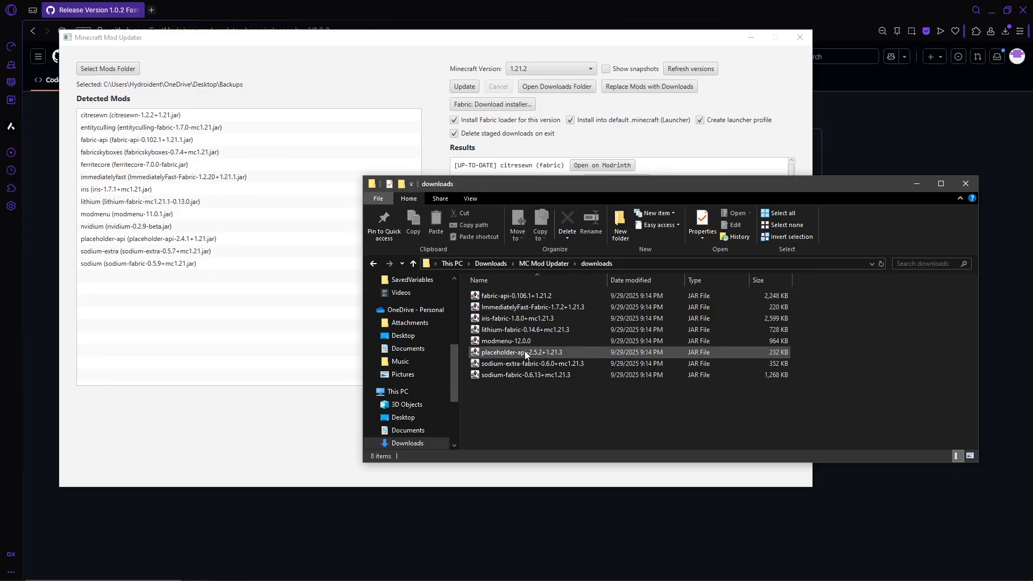
pyautogui.moveTo(619, 182); pyautogui.dragTo(632, 245)
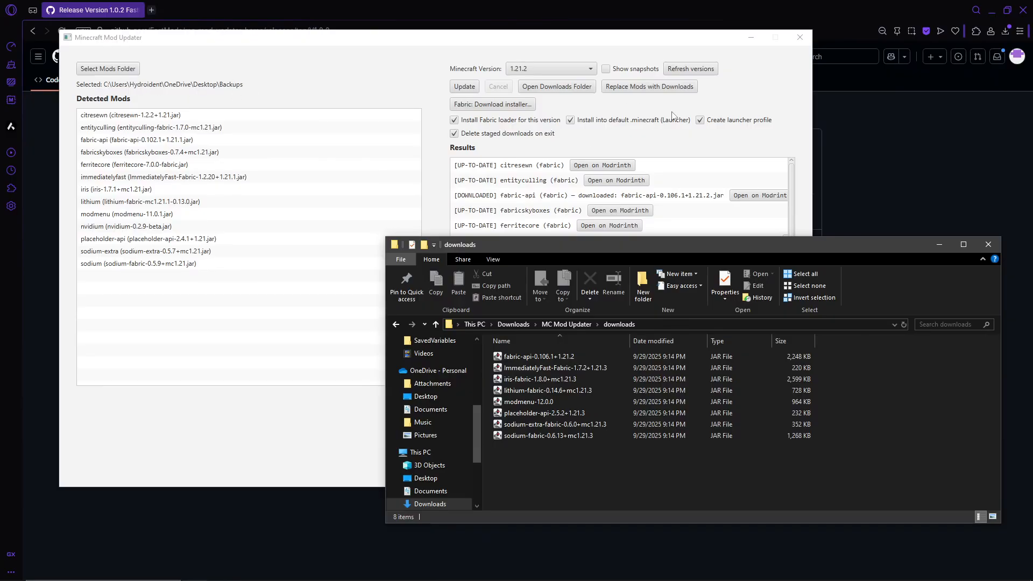
pyautogui.moveTo(754, 247); pyautogui.dragTo(763, 268)
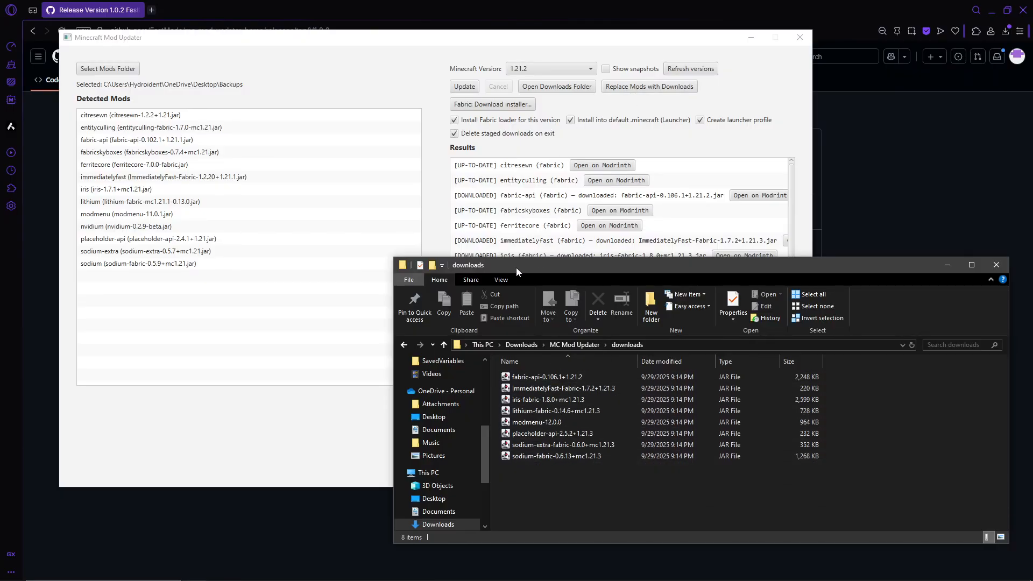
pyautogui.moveTo(515, 267); pyautogui.dragTo(474, 233)
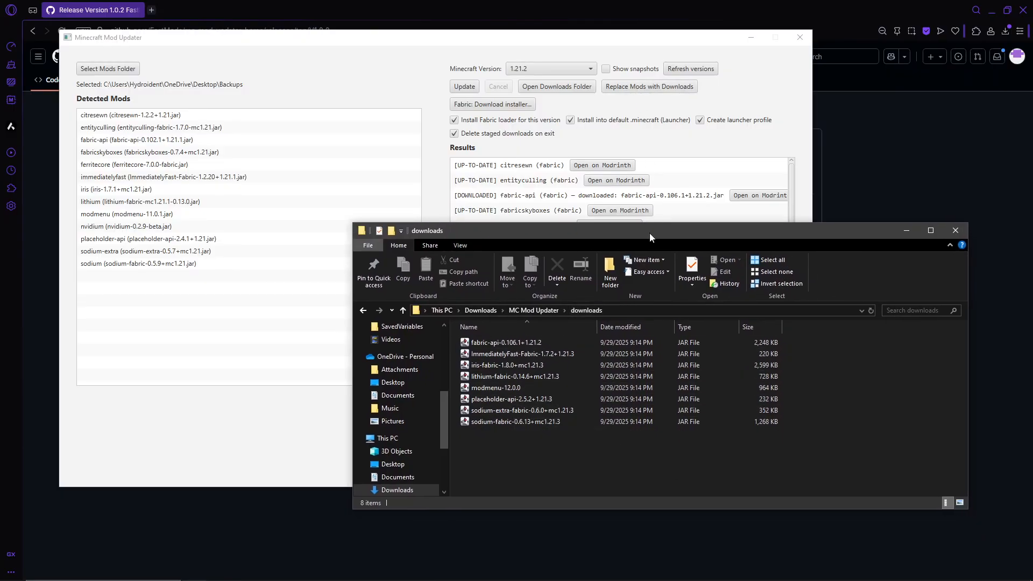
# Replace the mods in the Backups folder with the downloaded files, accepting the backup of the current .jar files
pyautogui.moveTo(650, 235); pyautogui.dragTo(687, 298)
pyautogui.click(631, 89)
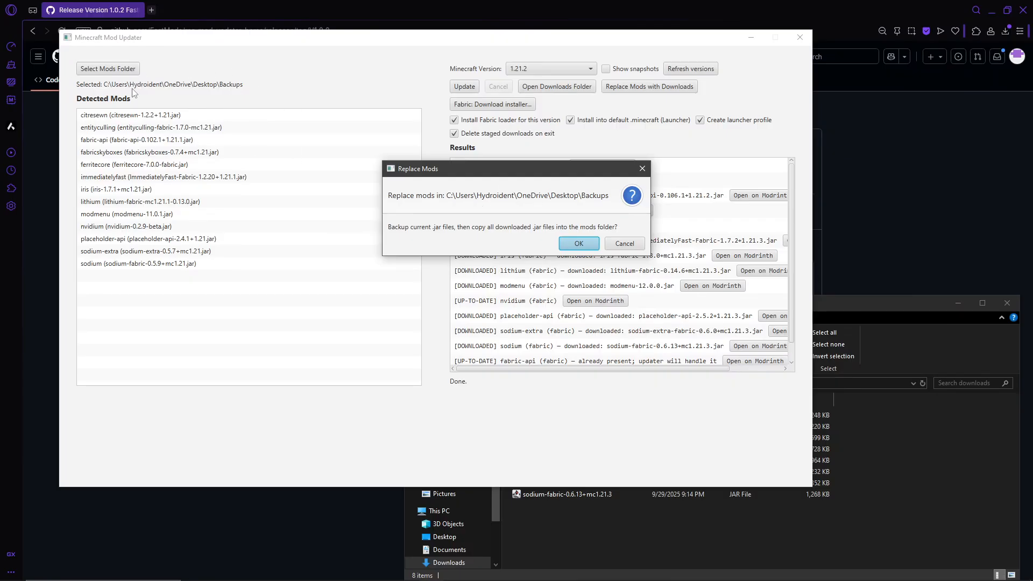
pyautogui.click(585, 246)
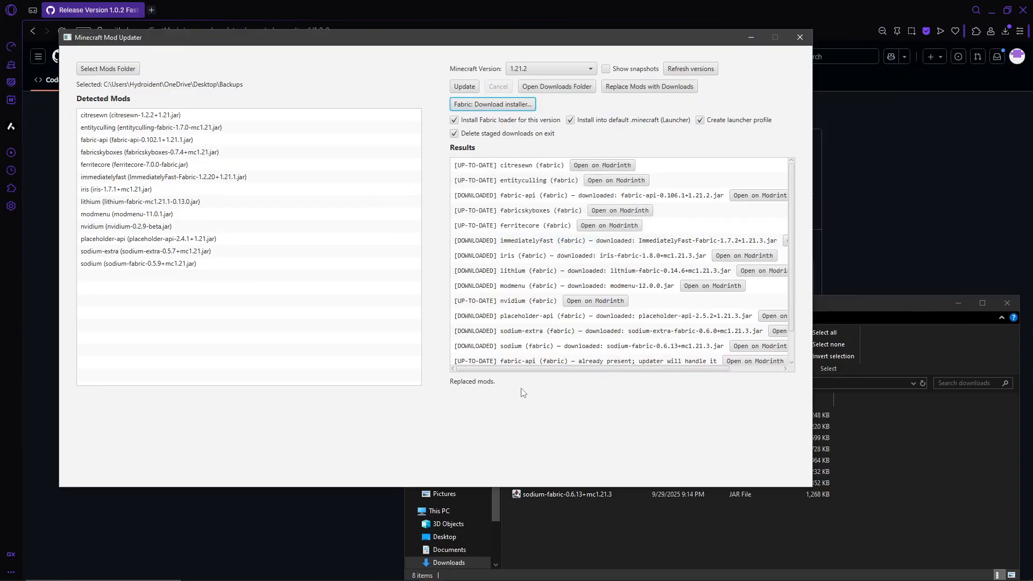
pyautogui.click(857, 303)
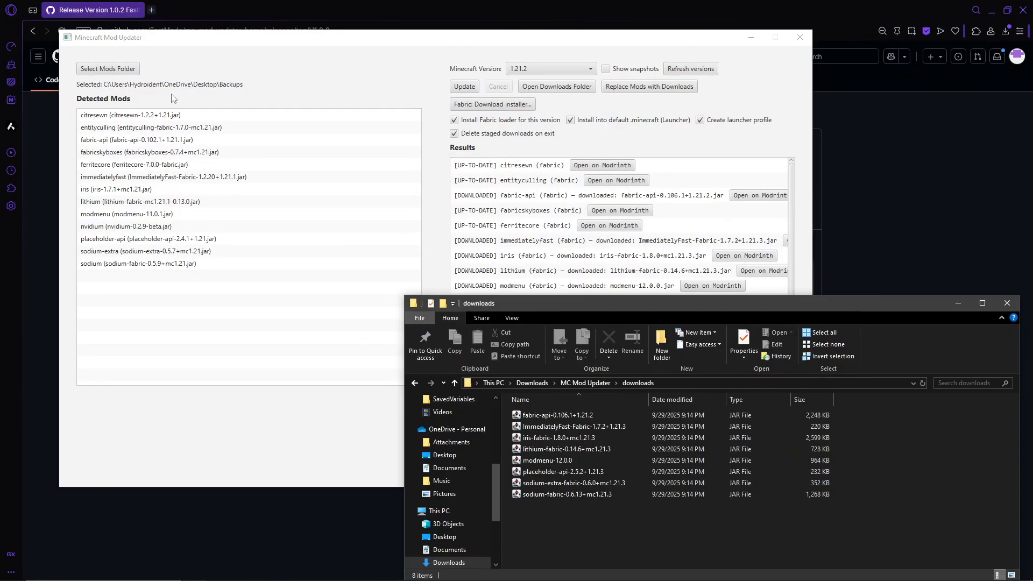
# Switch to the MC Mod Updater folder window and open the Users folder on the Windows (C:) drive
pyautogui.click(195, 570)
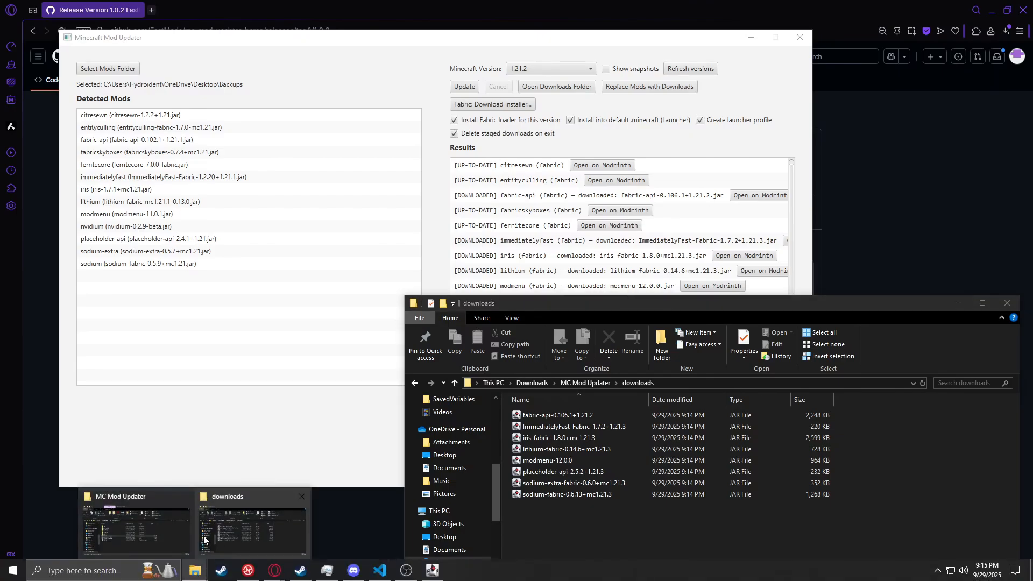
pyautogui.click(162, 531)
pyautogui.scroll(-3, 466, 338)
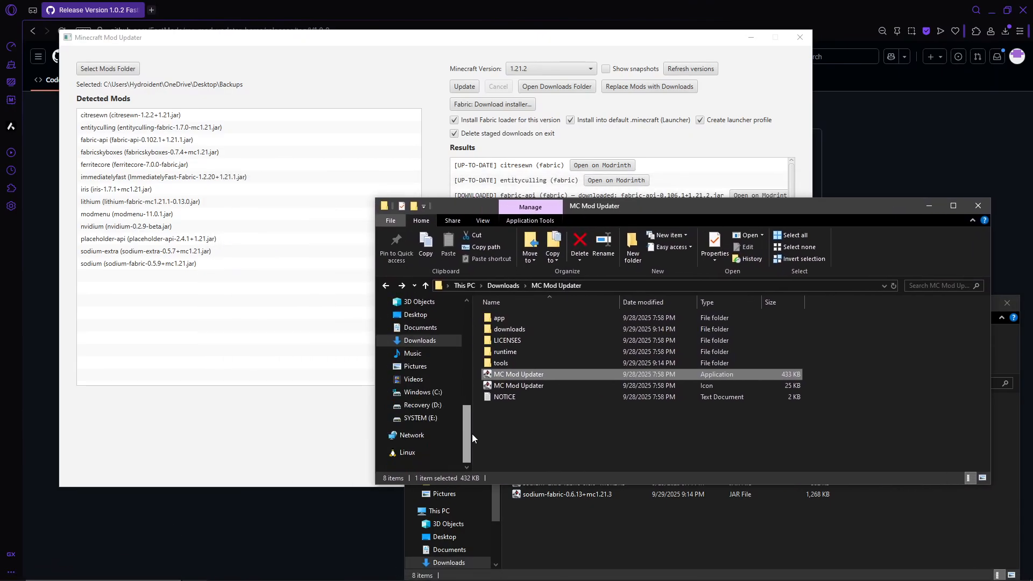
pyautogui.click(423, 391)
pyautogui.scroll(-10, 969, 383)
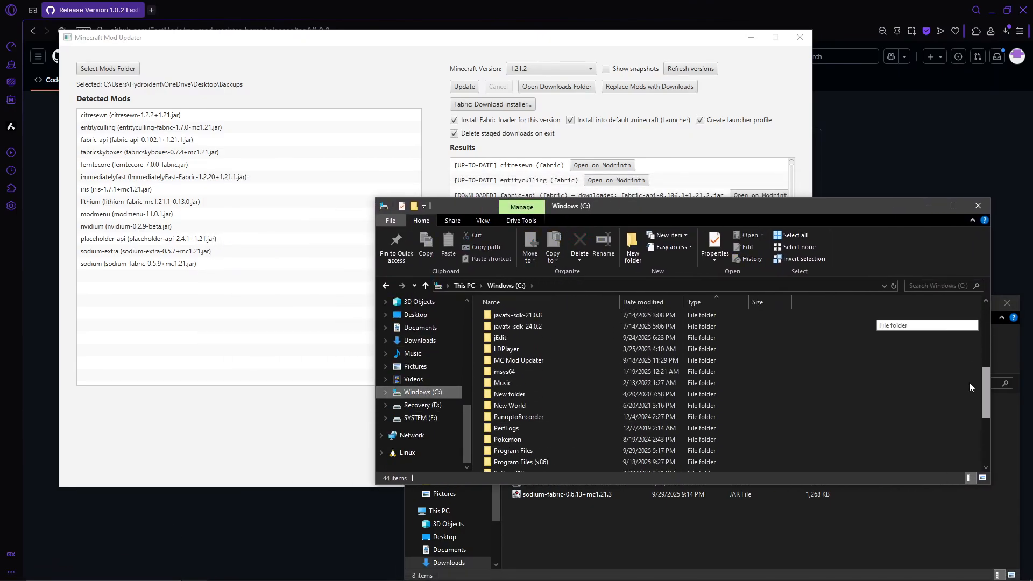
pyautogui.click(544, 411)
pyautogui.doubleClick(543, 411)
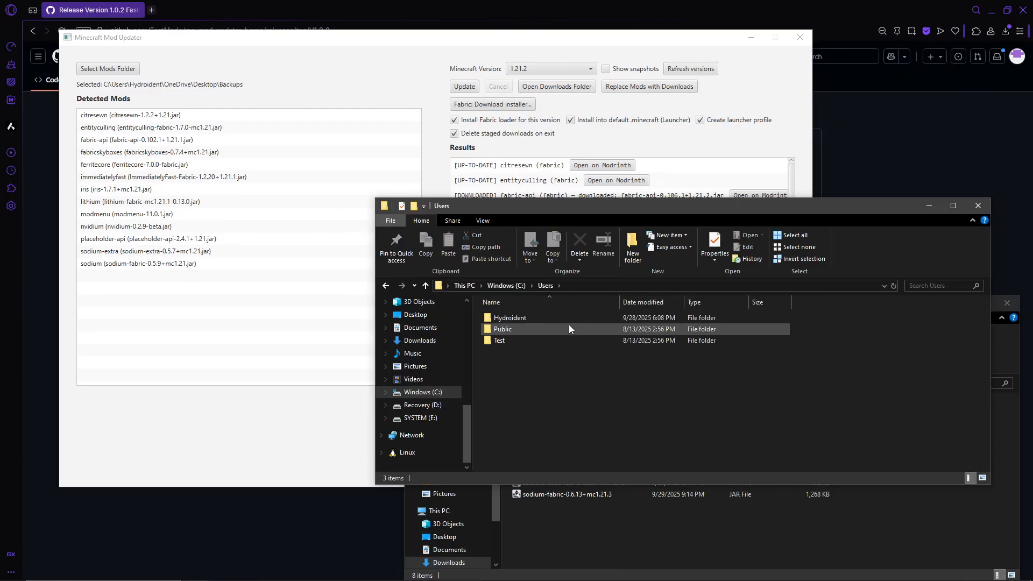
# Open the Backups folder on the OneDrive Desktop inside the user's profile folder
pyautogui.doubleClick(543, 329)
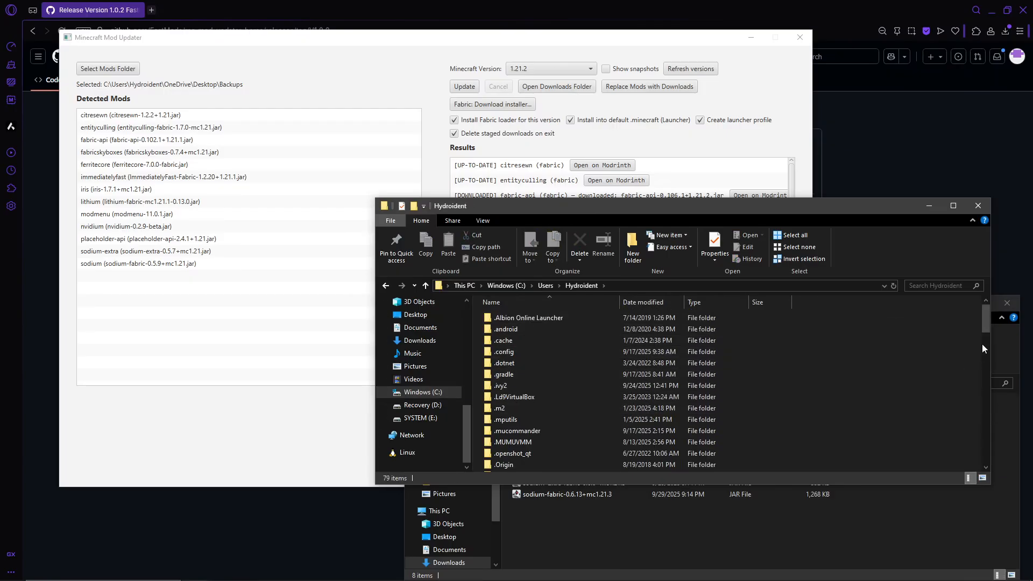
pyautogui.scroll(-10, 985, 347)
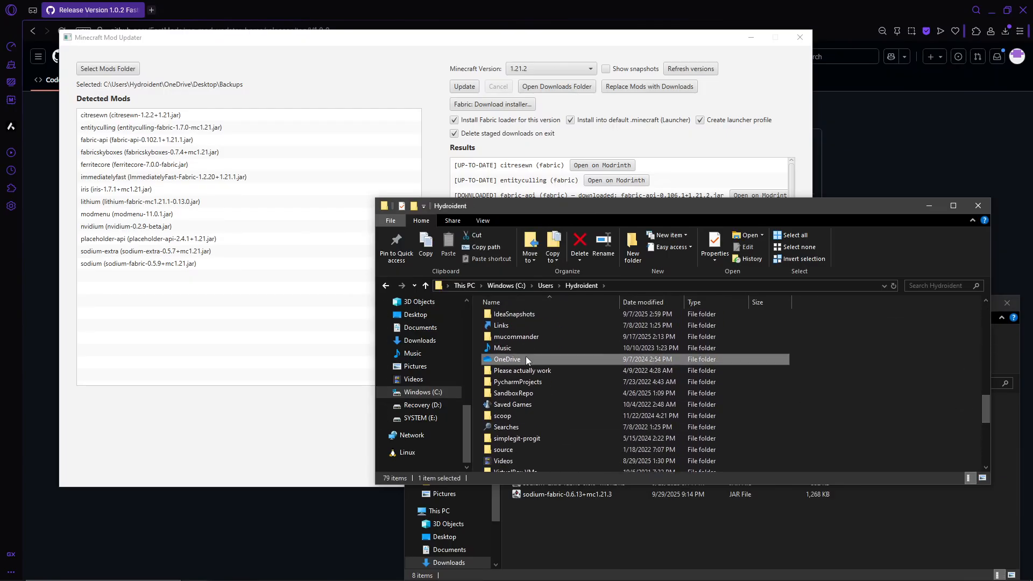
pyautogui.doubleClick(525, 357)
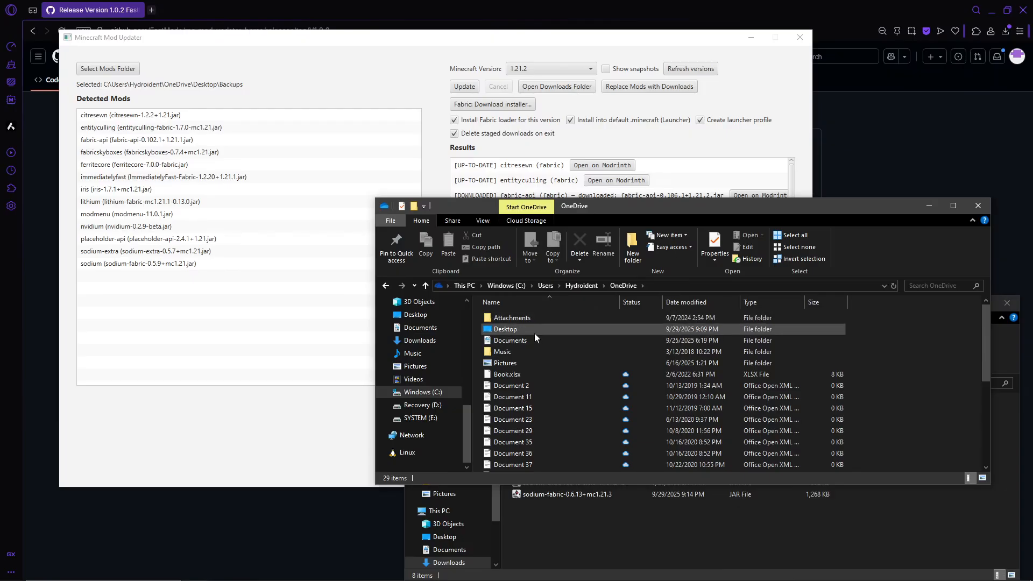
pyautogui.doubleClick(534, 330)
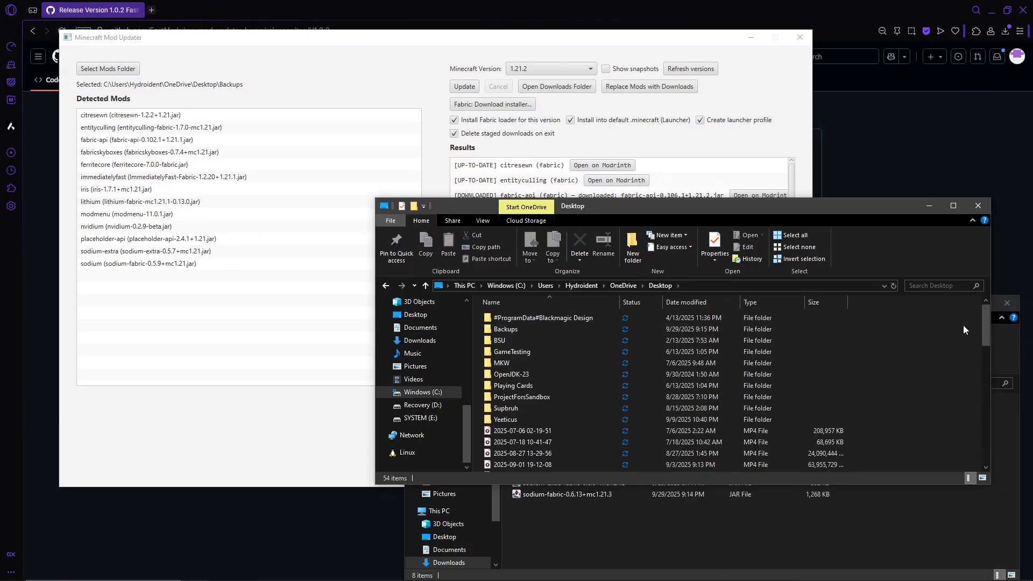
pyautogui.doubleClick(586, 329)
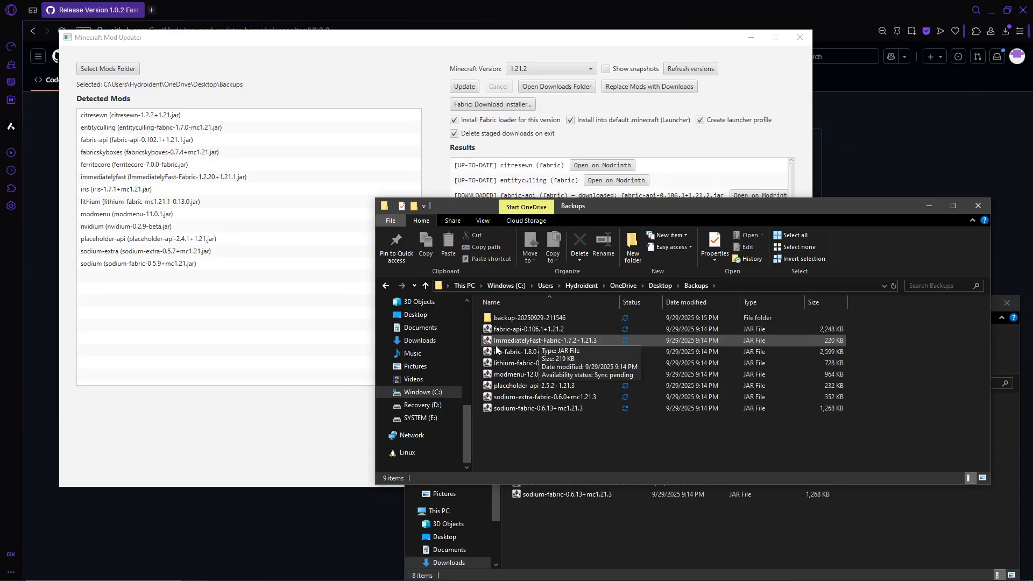
pyautogui.doubleClick(590, 318)
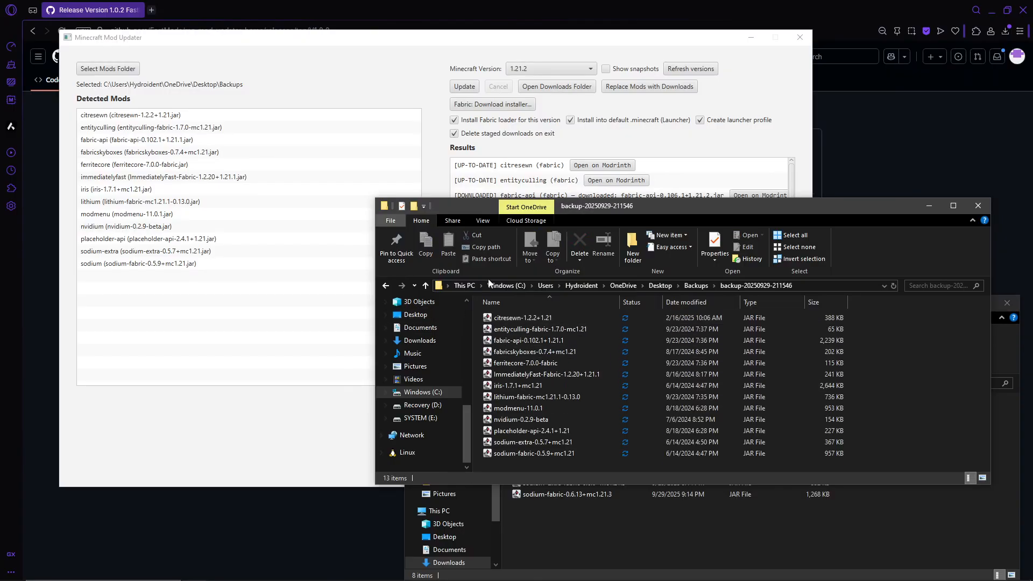
pyautogui.moveTo(611, 213); pyautogui.dragTo(466, 168)
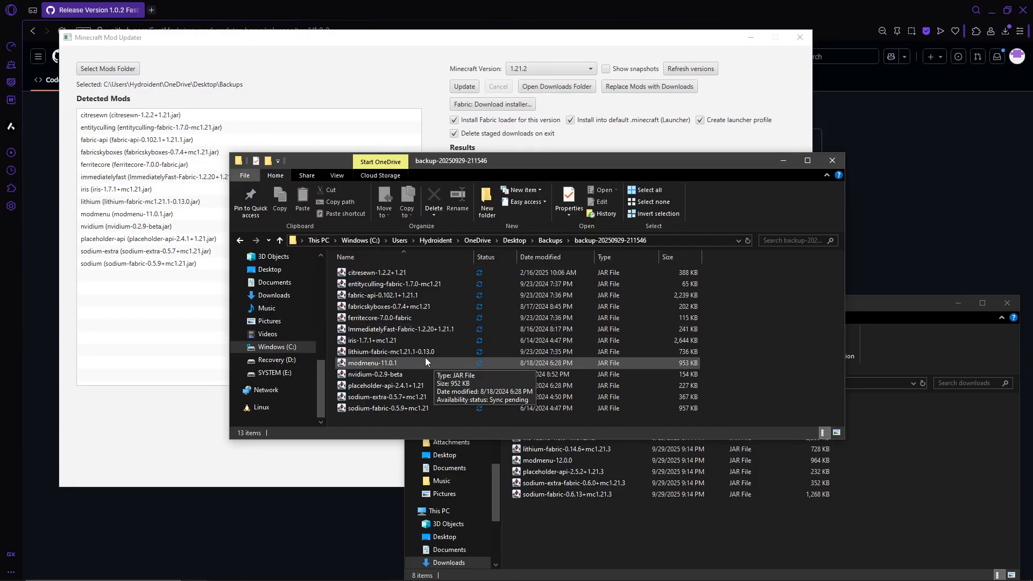
pyautogui.click(240, 240)
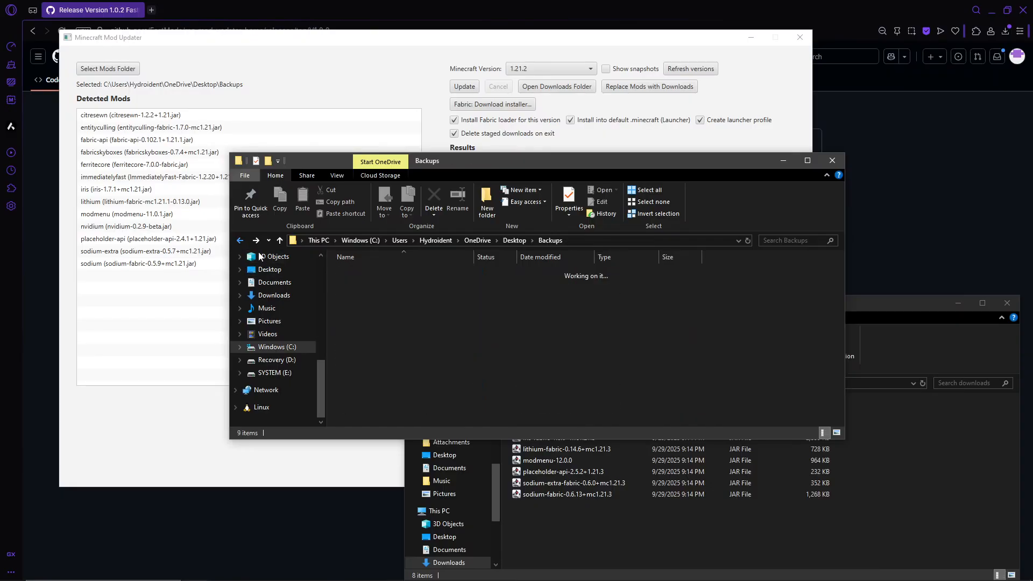
pyautogui.moveTo(396, 373); pyautogui.dragTo(479, 283)
pyautogui.moveTo(609, 165); pyautogui.dragTo(436, 99)
pyautogui.click(909, 495)
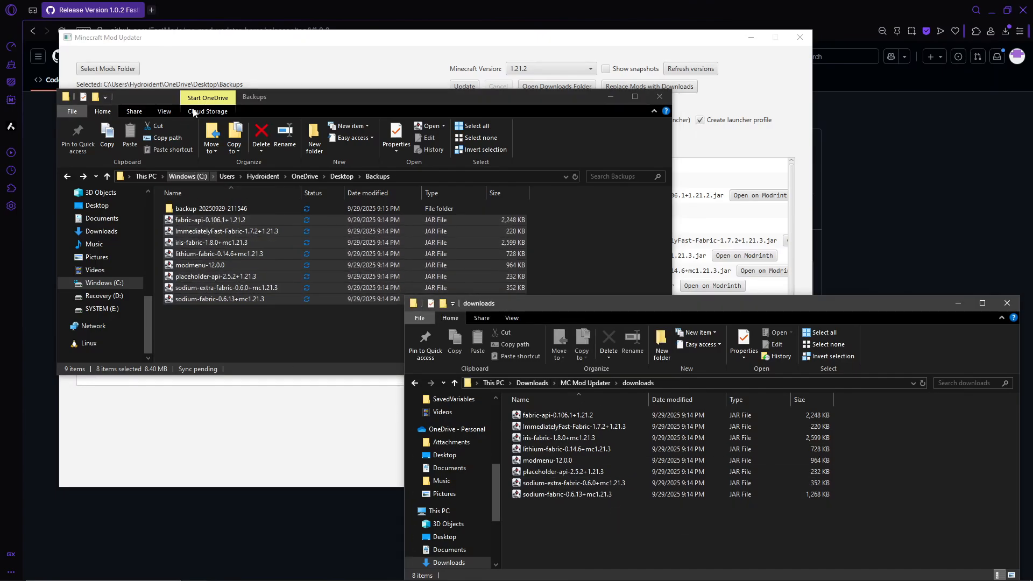
pyautogui.moveTo(323, 97); pyautogui.dragTo(533, 150)
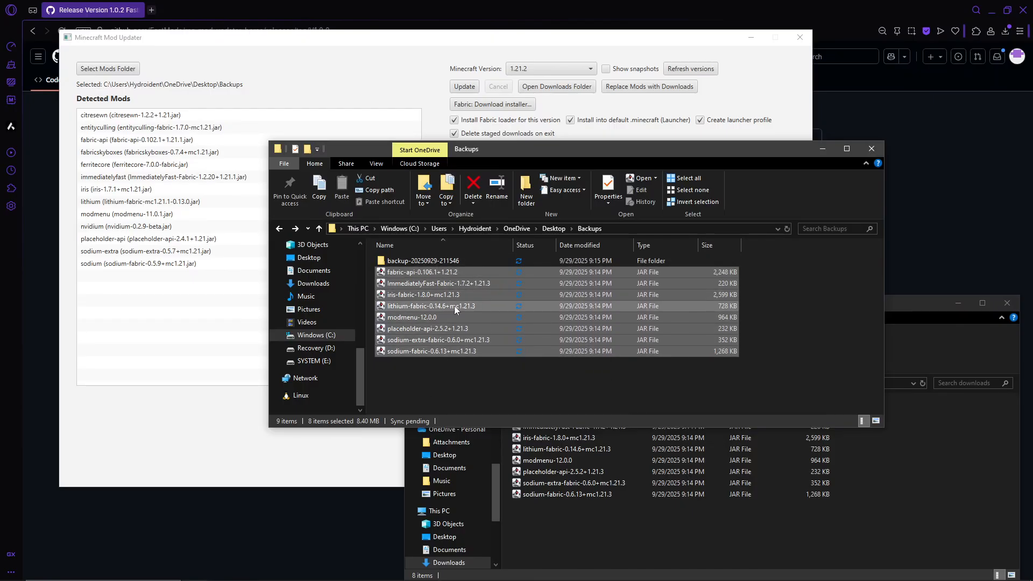
pyautogui.click(425, 261)
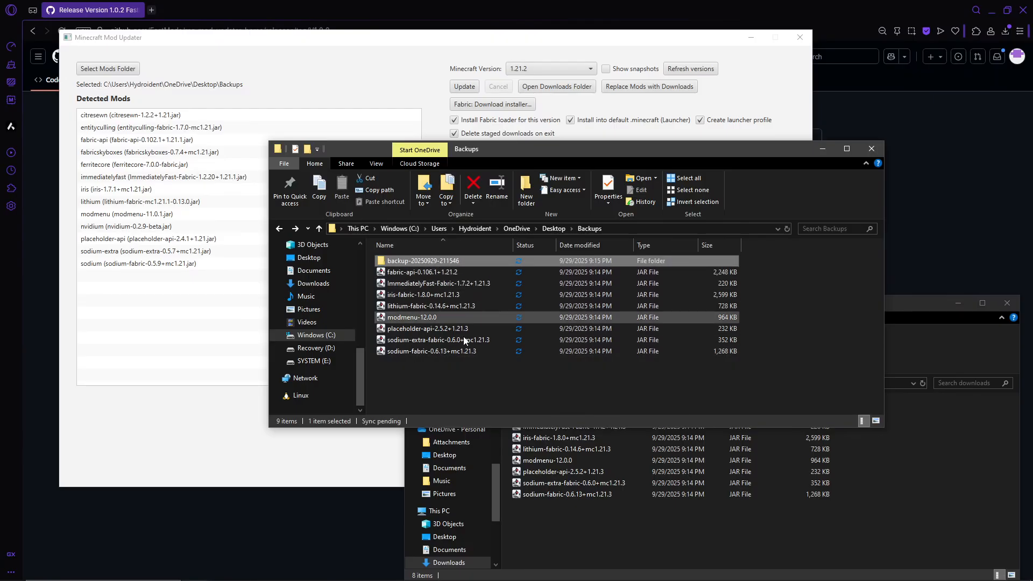
# Close the Backups folder window and reposition the downloads folder window slightly
pyautogui.moveTo(556, 151); pyautogui.dragTo(342, 114)
pyautogui.click(657, 113)
pyautogui.moveTo(834, 299)
pyautogui.mouseDown()
pyautogui.moveTo(759, 188)
pyautogui.moveTo(822, 415)
pyautogui.moveTo(830, 295)
pyautogui.mouseUp()
# Start the Minecraft Launcher from the recent apps and move its window below the mod updater's options
pyautogui.click(140, 569)
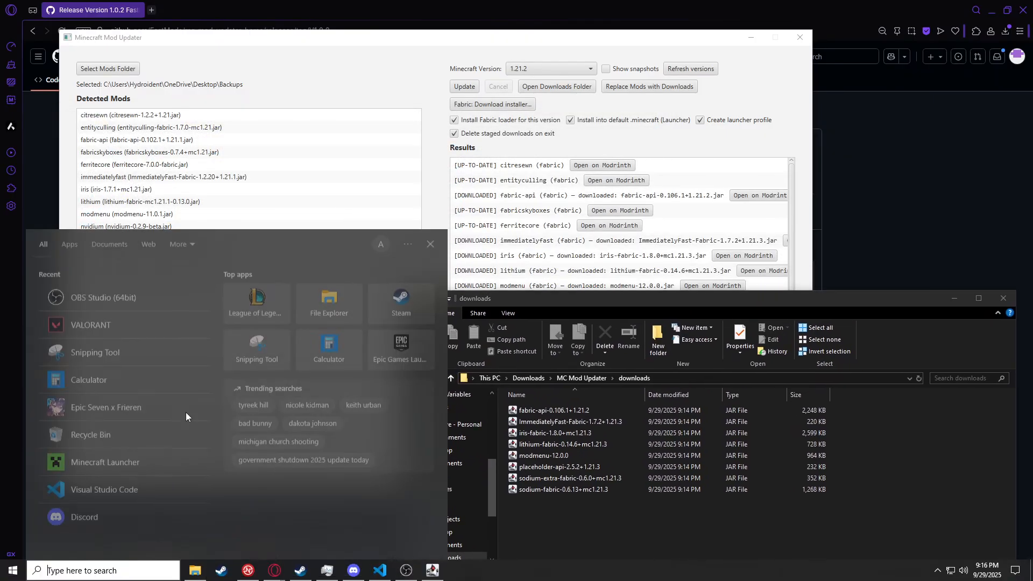
pyautogui.click(119, 461)
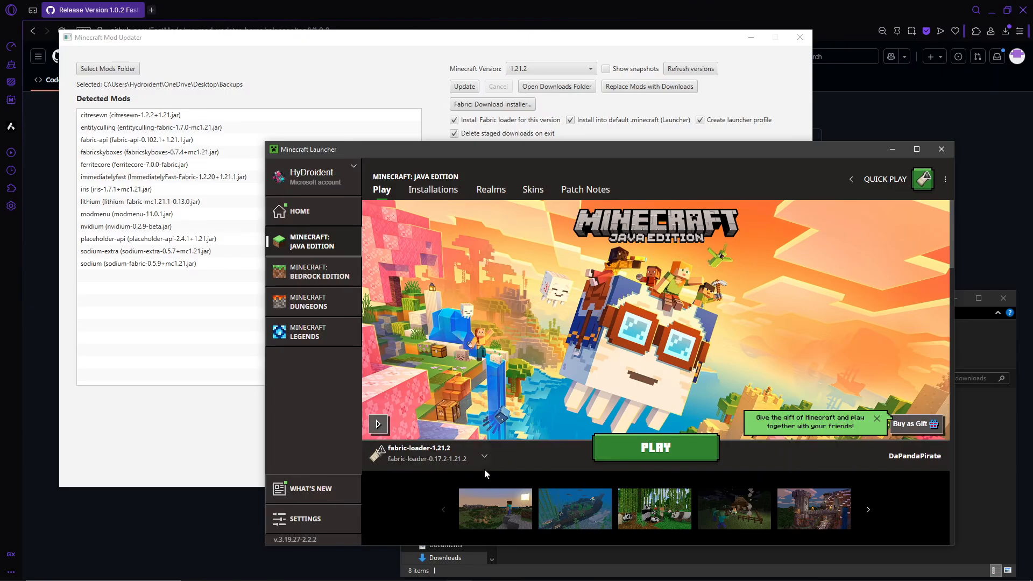
pyautogui.moveTo(631, 145); pyautogui.dragTo(662, 175)
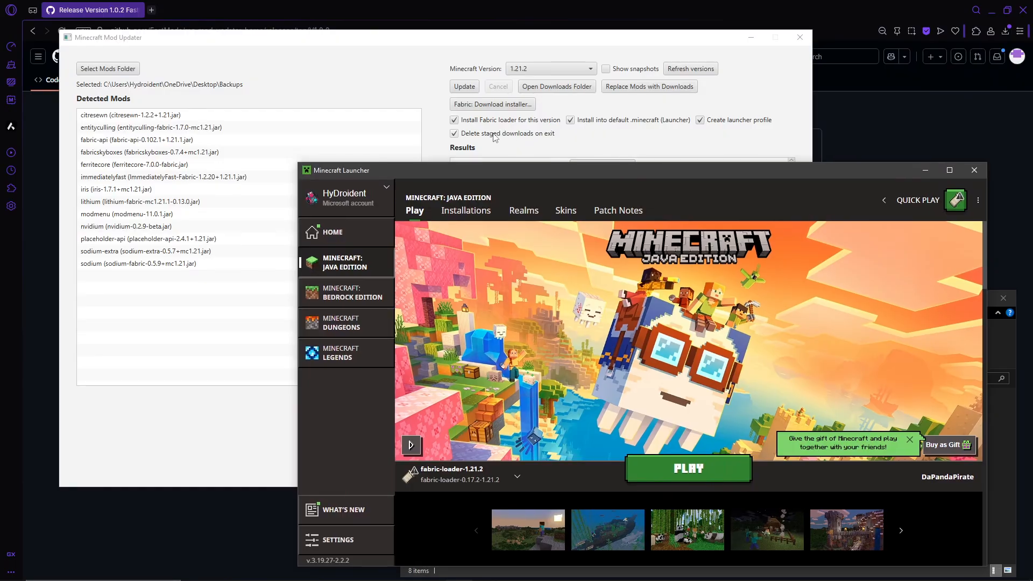
# View the mod updater's results, return to the Minecraft Launcher, and shift the launcher window slightly away from the updater's options
pyautogui.click(666, 48)
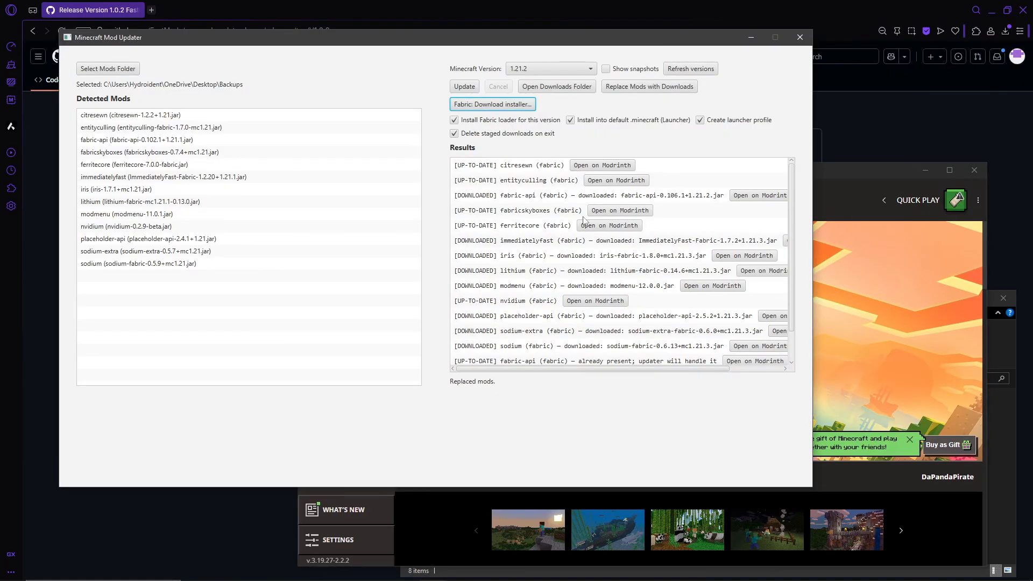
pyautogui.click(870, 382)
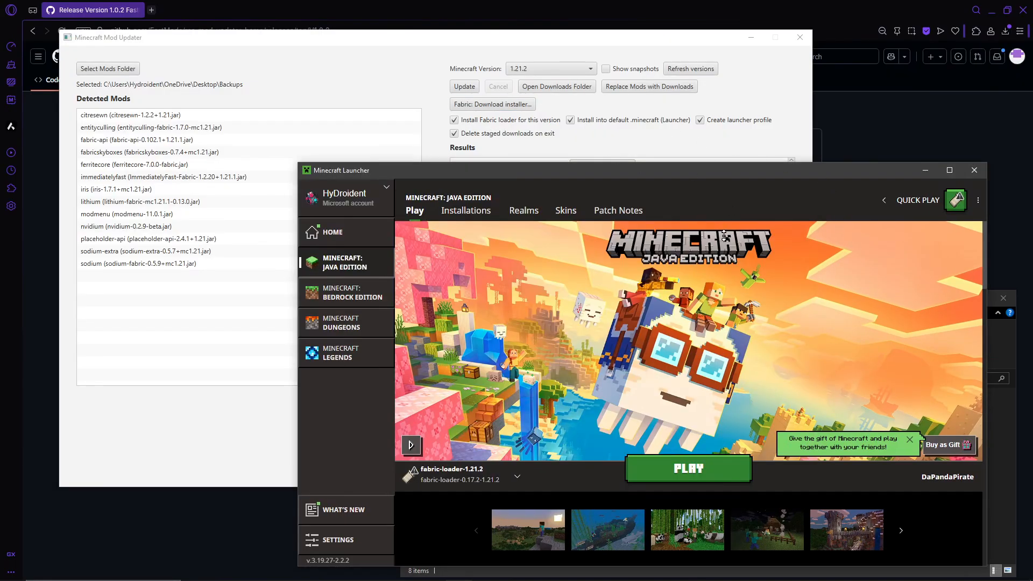
pyautogui.moveTo(725, 177); pyautogui.dragTo(753, 182)
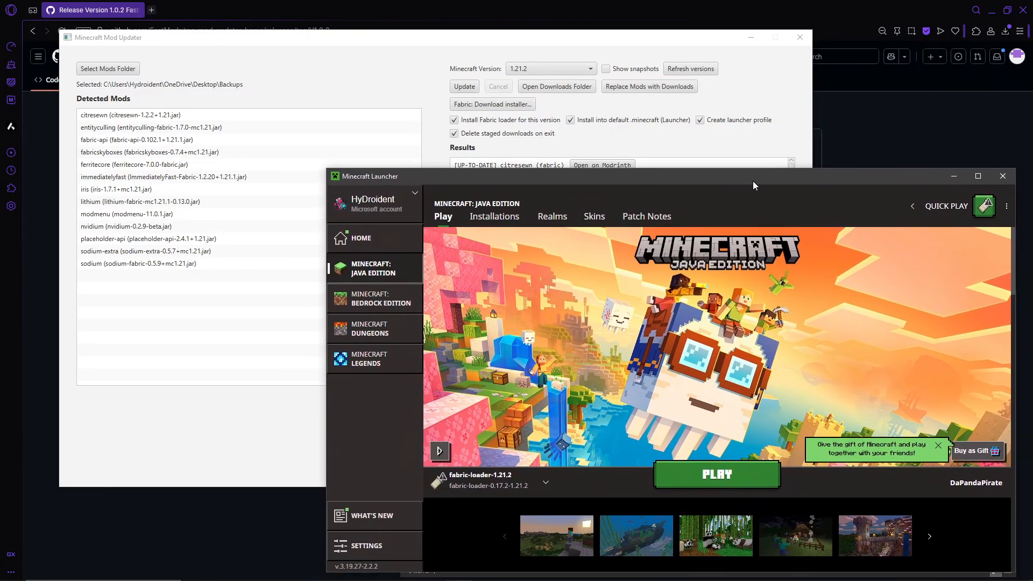
# Bring the mod updater in front of the launcher and reposition its window while reviewing the update results
pyautogui.click(569, 50)
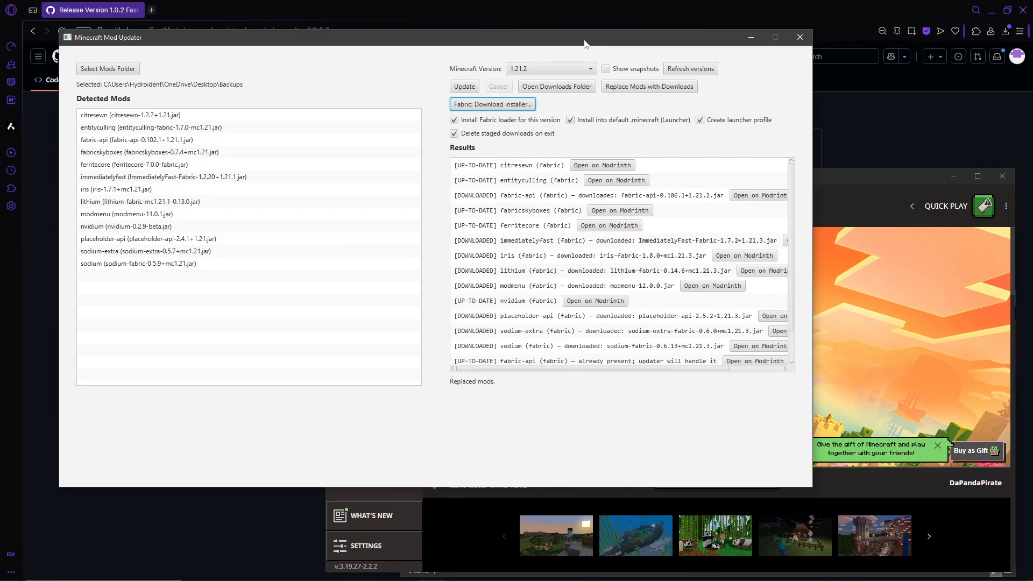
pyautogui.moveTo(554, 46); pyautogui.dragTo(586, 65)
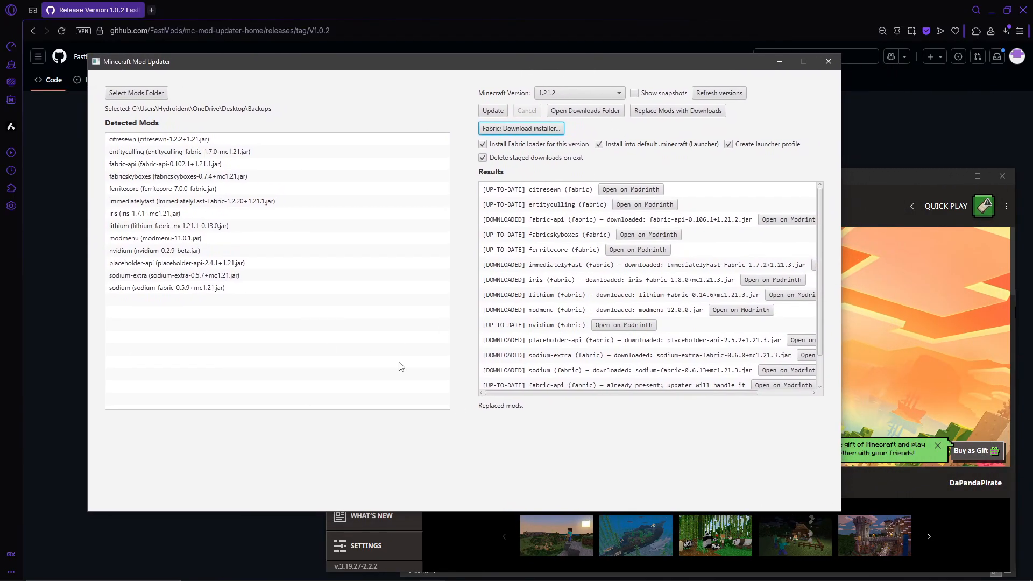
pyautogui.moveTo(820, 264); pyautogui.dragTo(803, 223)
pyautogui.moveTo(543, 69); pyautogui.dragTo(467, 16)
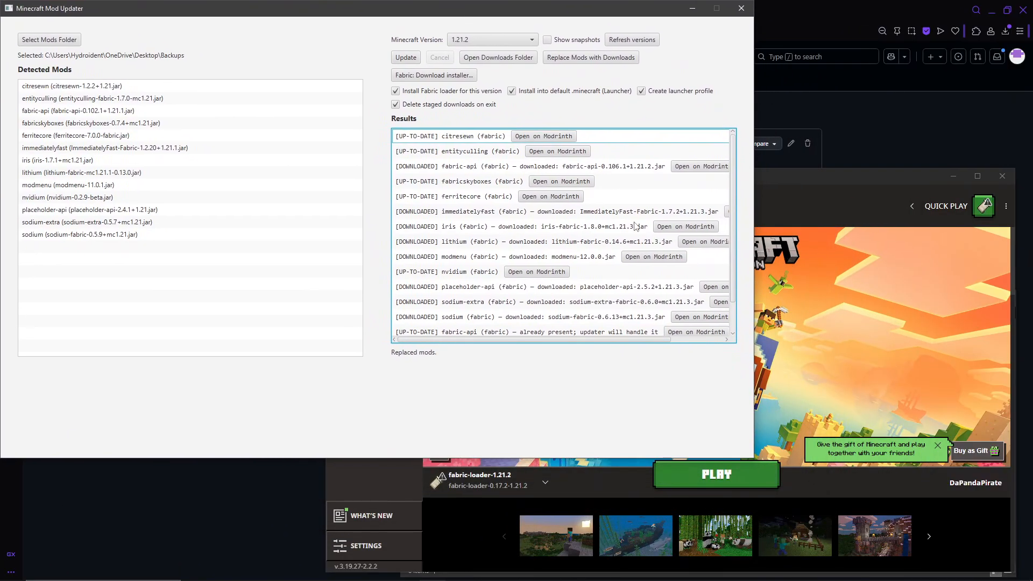
pyautogui.moveTo(399, 7); pyautogui.dragTo(619, 137)
# Switch to the browser showing the mc-mod-updater-home Version 1.0.2 FastMods release page and view its description and assets
pyautogui.click(468, 118)
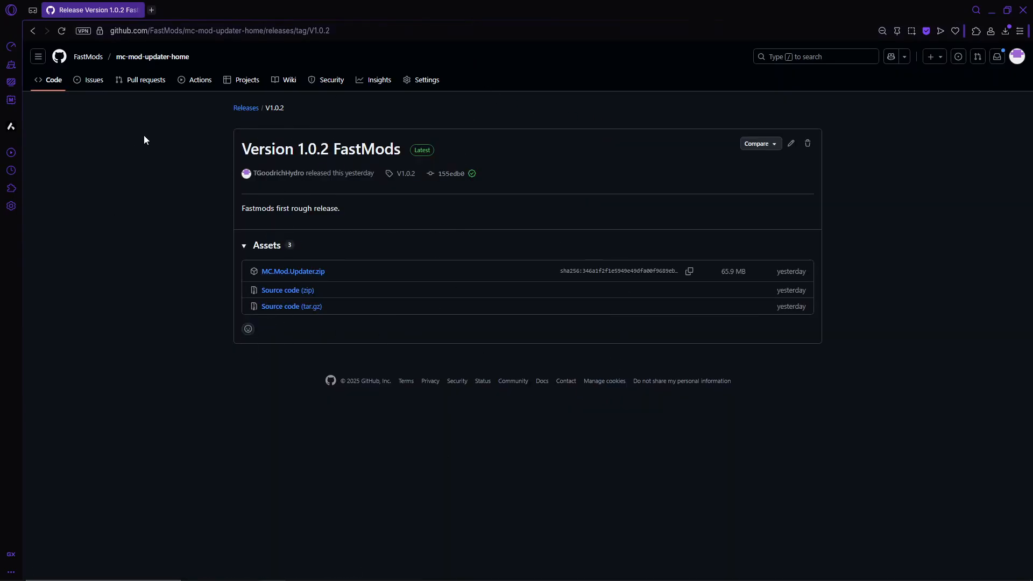
pyautogui.moveTo(355, 213); pyautogui.dragTo(195, 209)
pyautogui.click(195, 210)
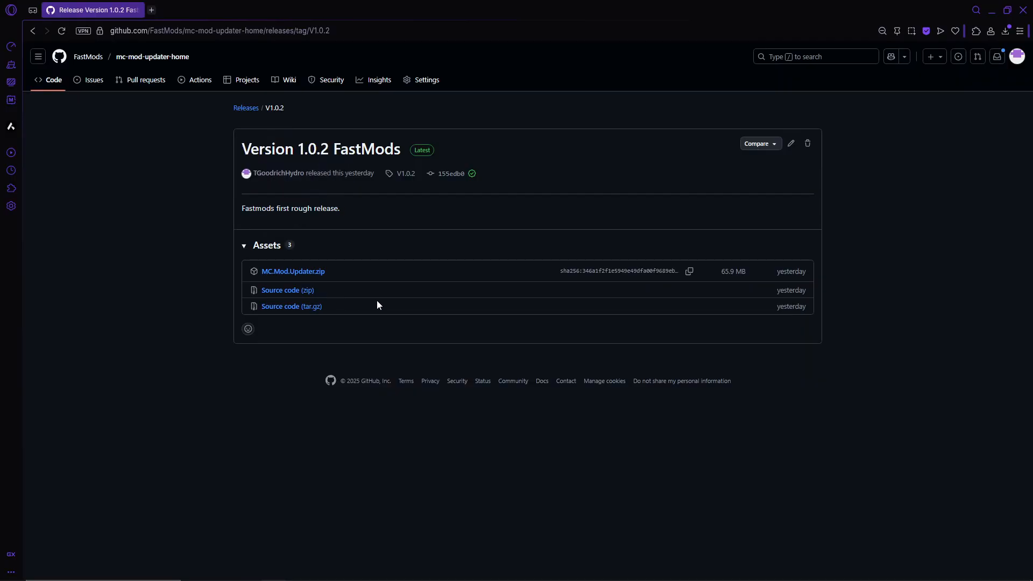